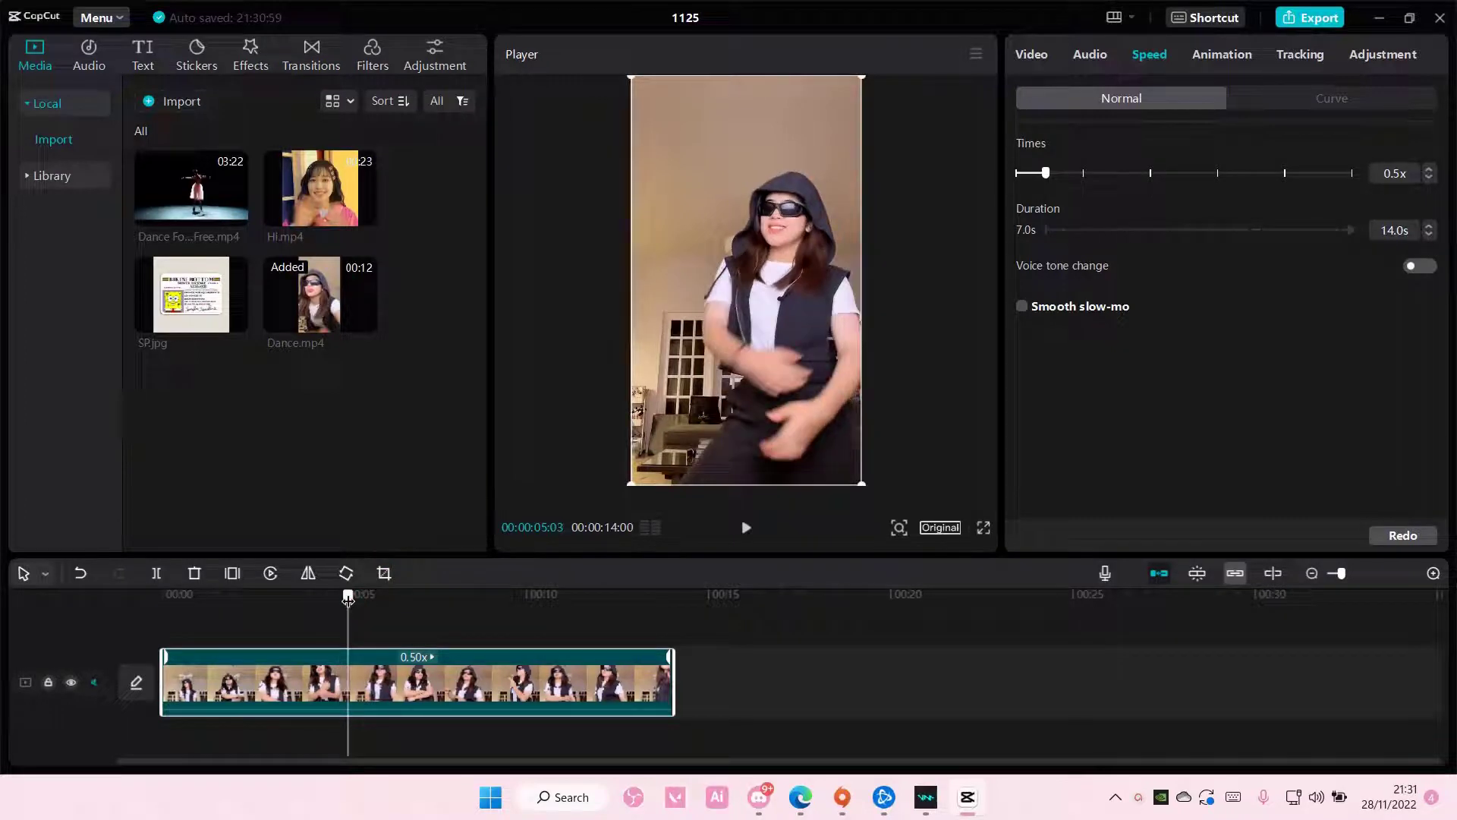
Step: Preview the dance clip and merge it into a compound clip
left_click_drag(346, 598, 161, 598)
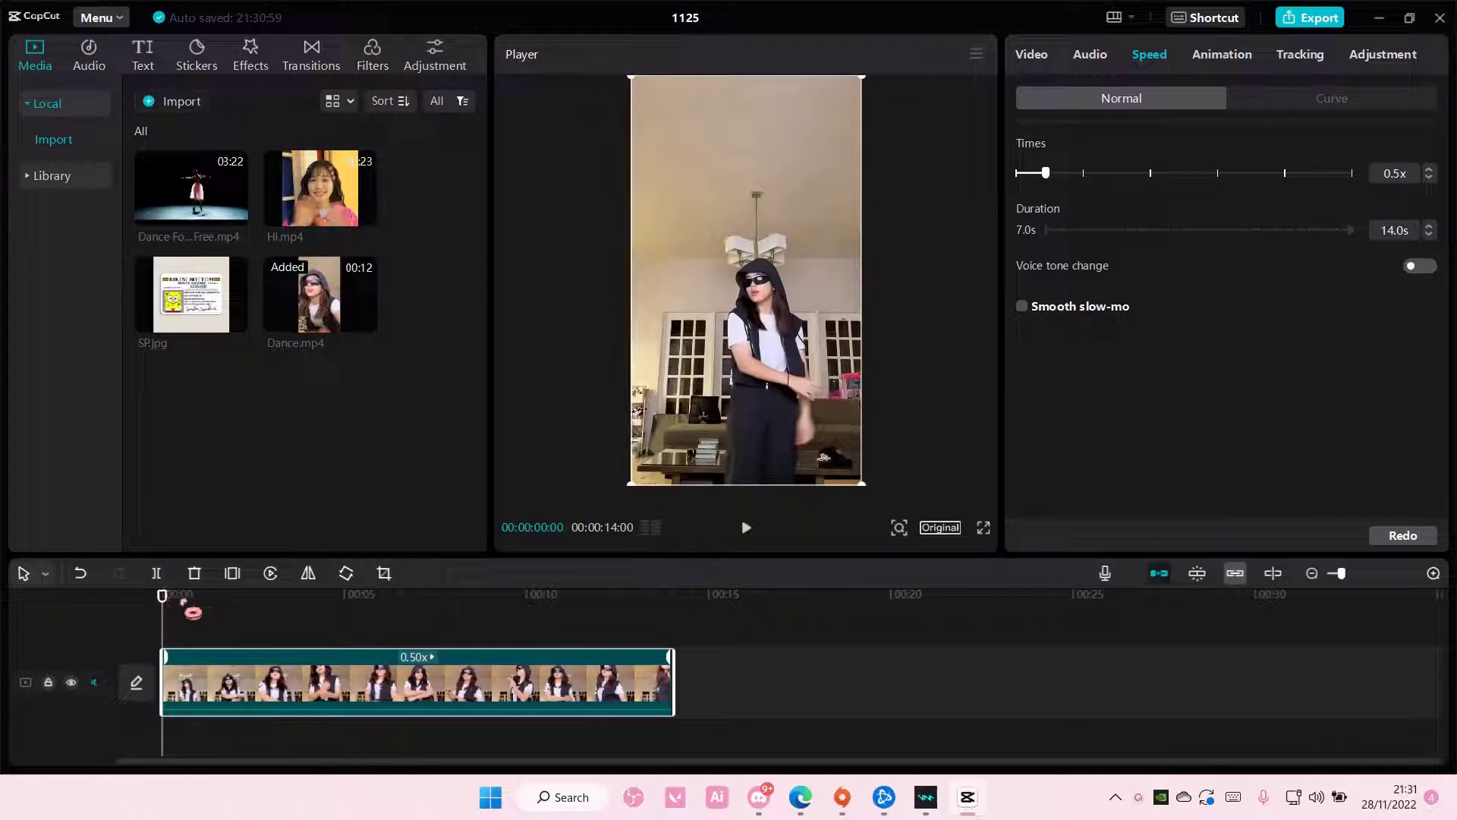
left_click_drag(161, 601, 257, 616)
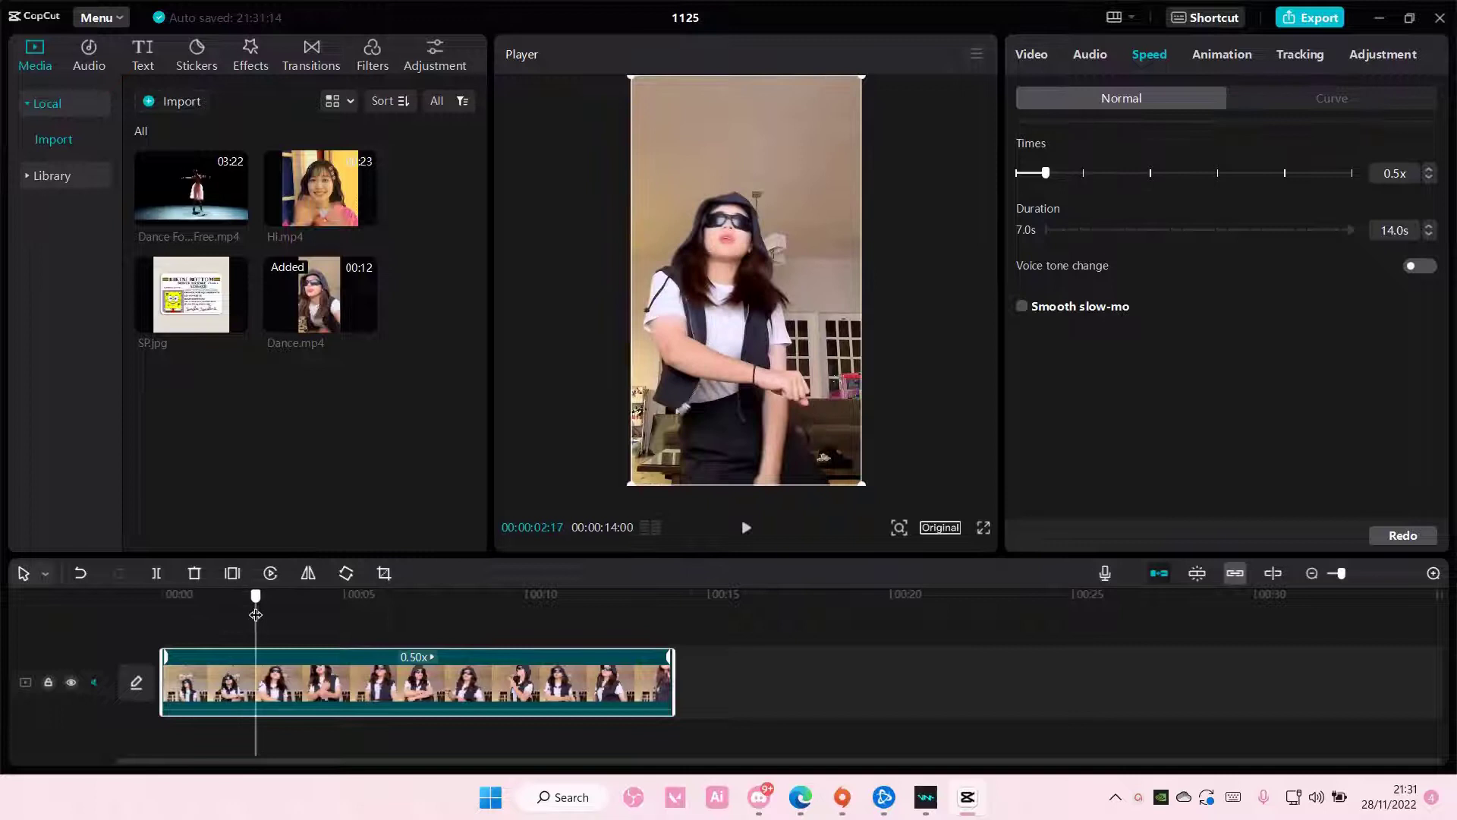
right_click(392, 689)
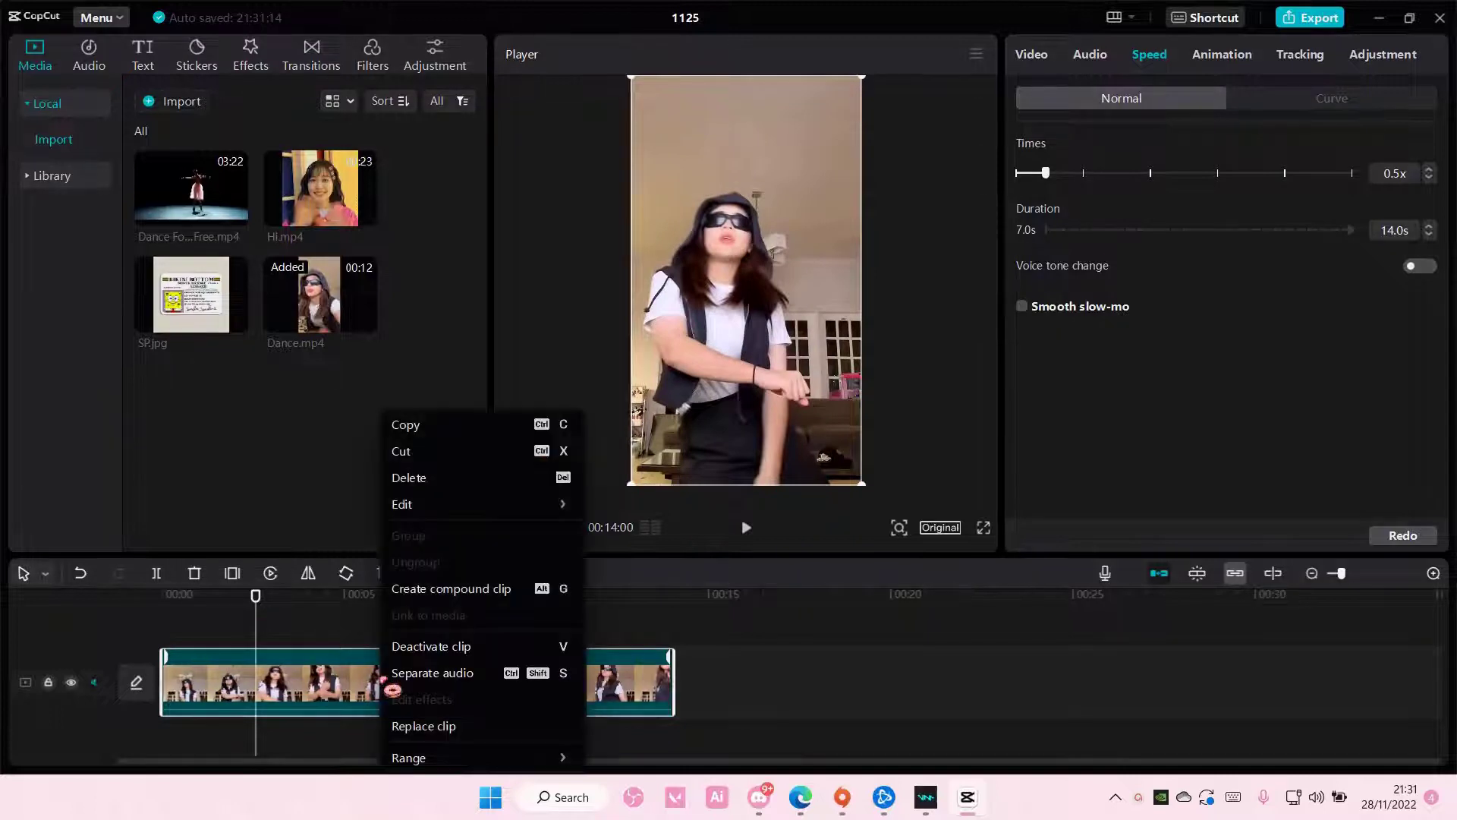
left_click(452, 588)
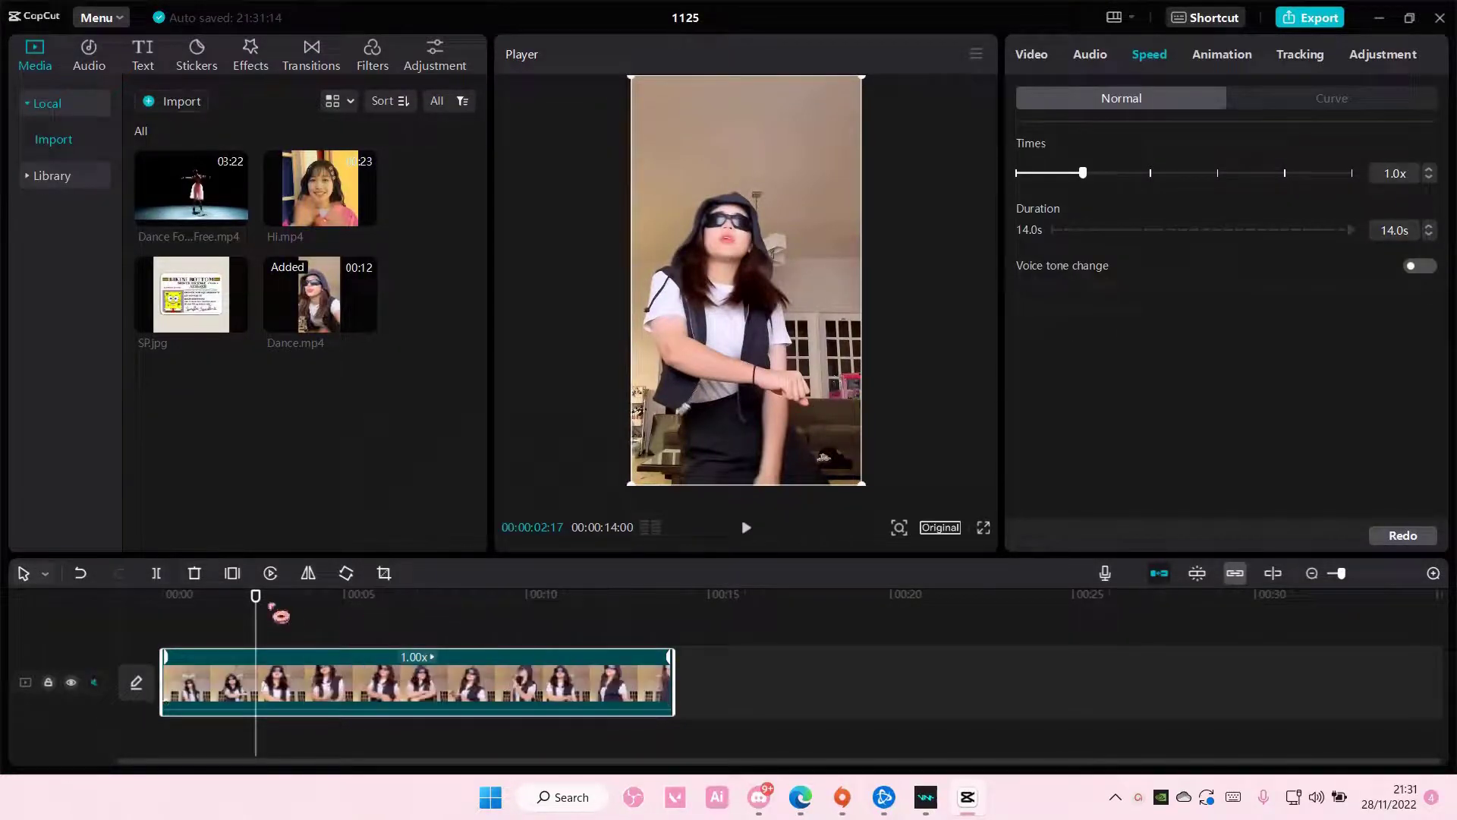
Step: Split the compound clip at three playhead positions into four pieces, redoing the last cut slightly earlier
mouse_move(261, 612)
left_mouse_down()
mouse_move(210, 620)
mouse_move(274, 627)
left_mouse_up()
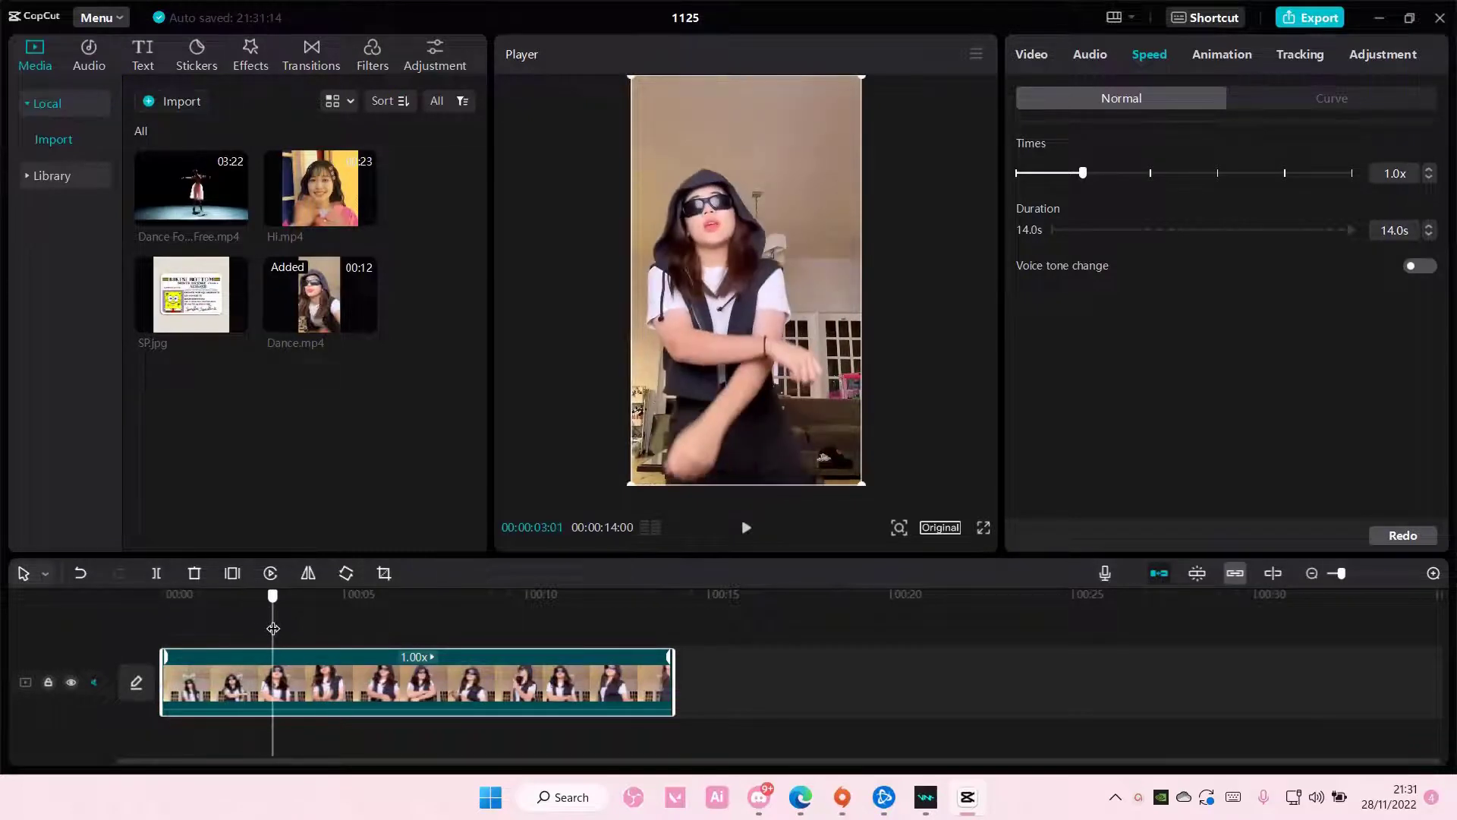
left_click(157, 573)
left_click_drag(274, 615, 569, 632)
left_click(156, 573)
left_click(157, 573)
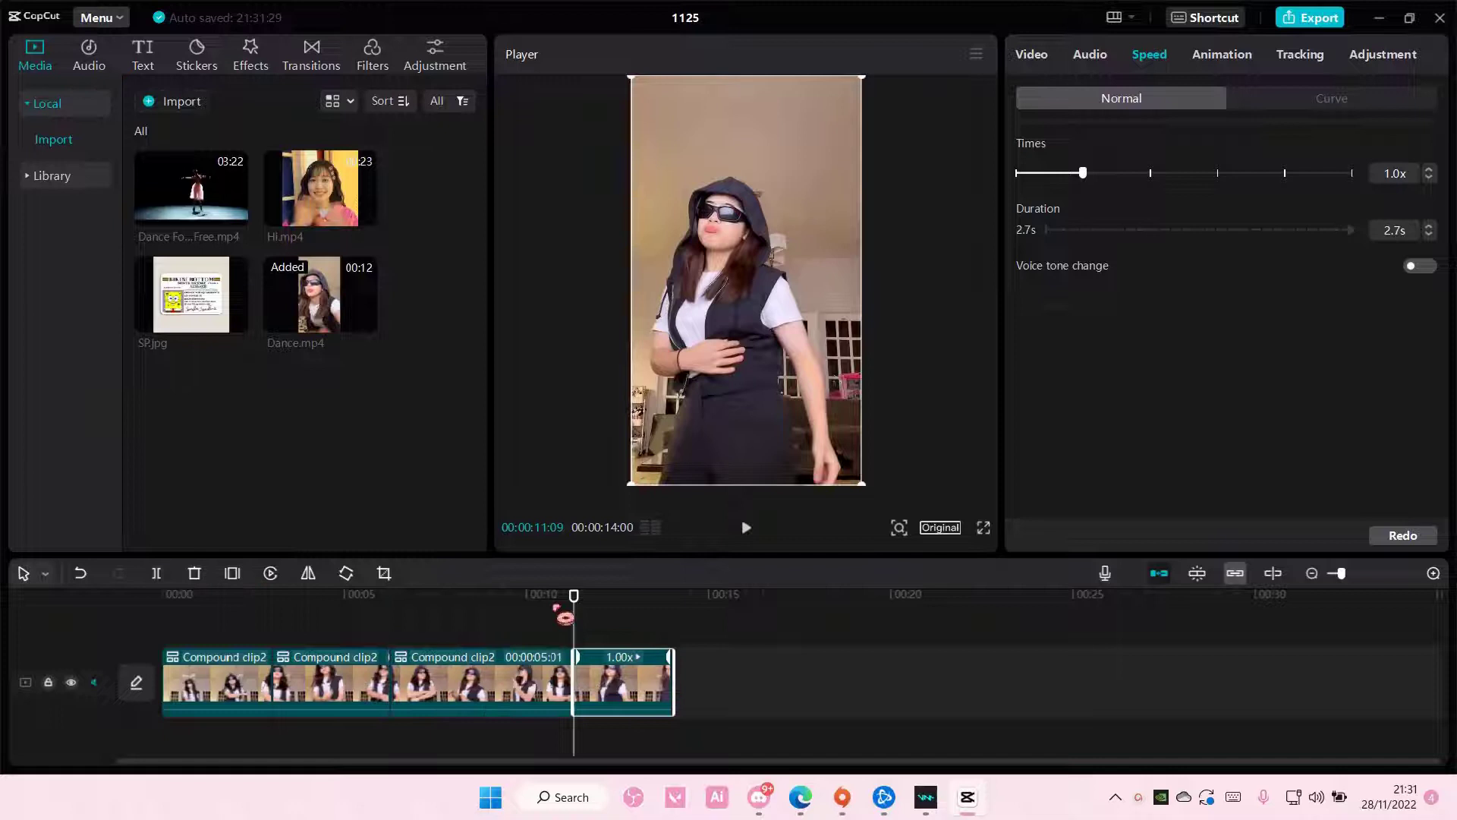
key("ctrl+z")
left_click_drag(574, 596, 543, 610)
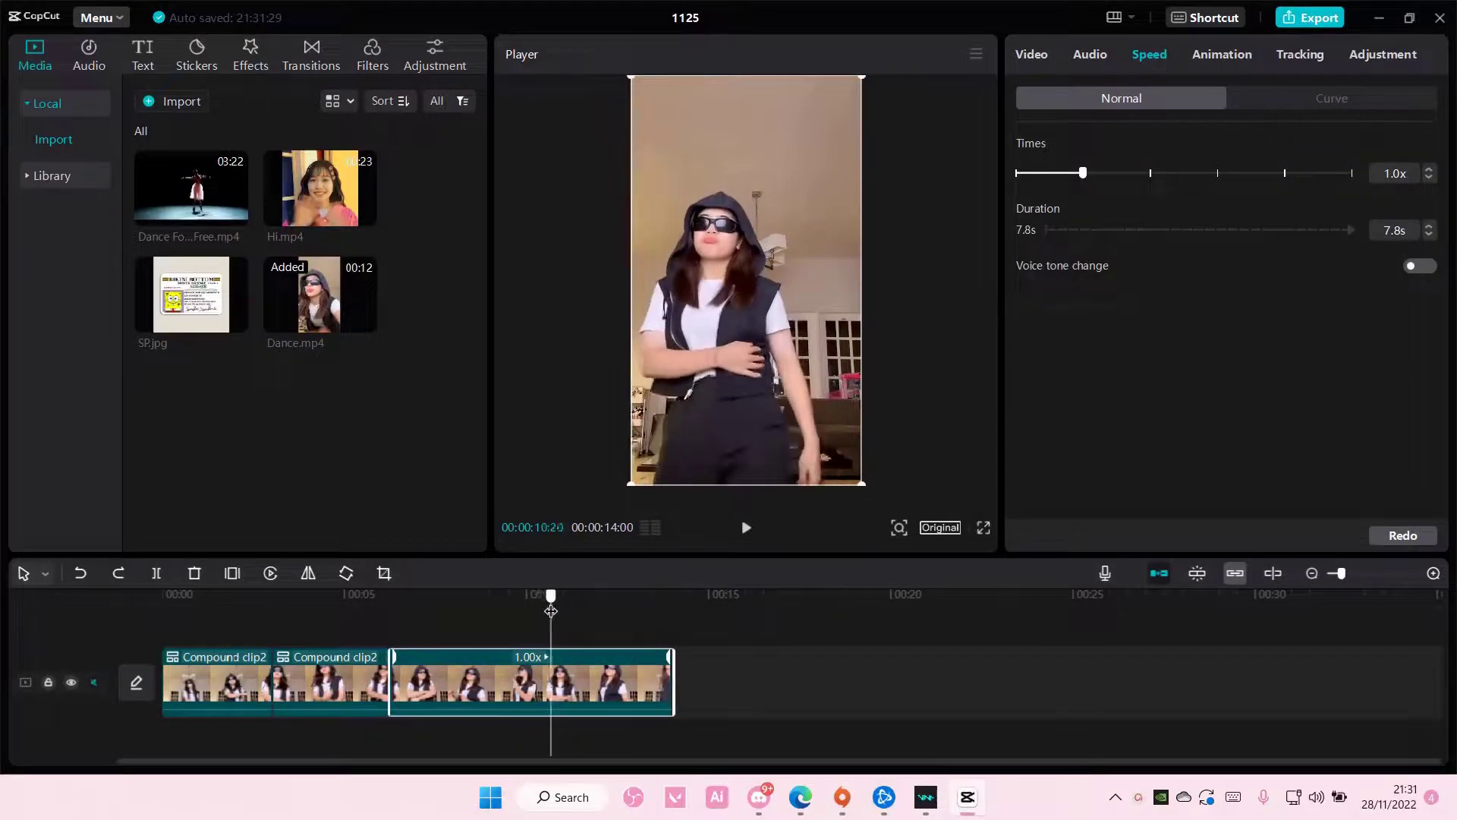
left_click(156, 573)
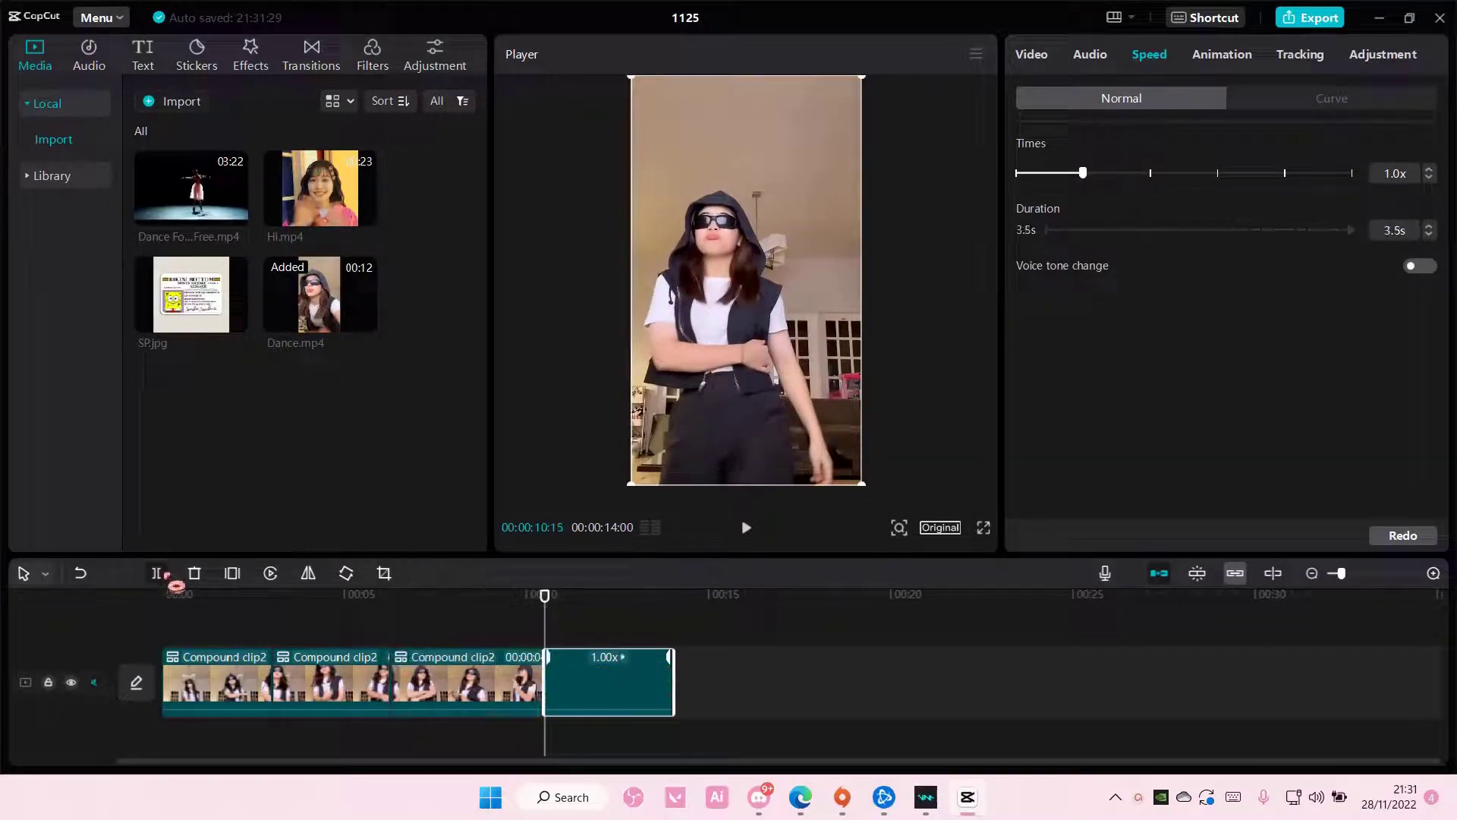
left_click(819, 683)
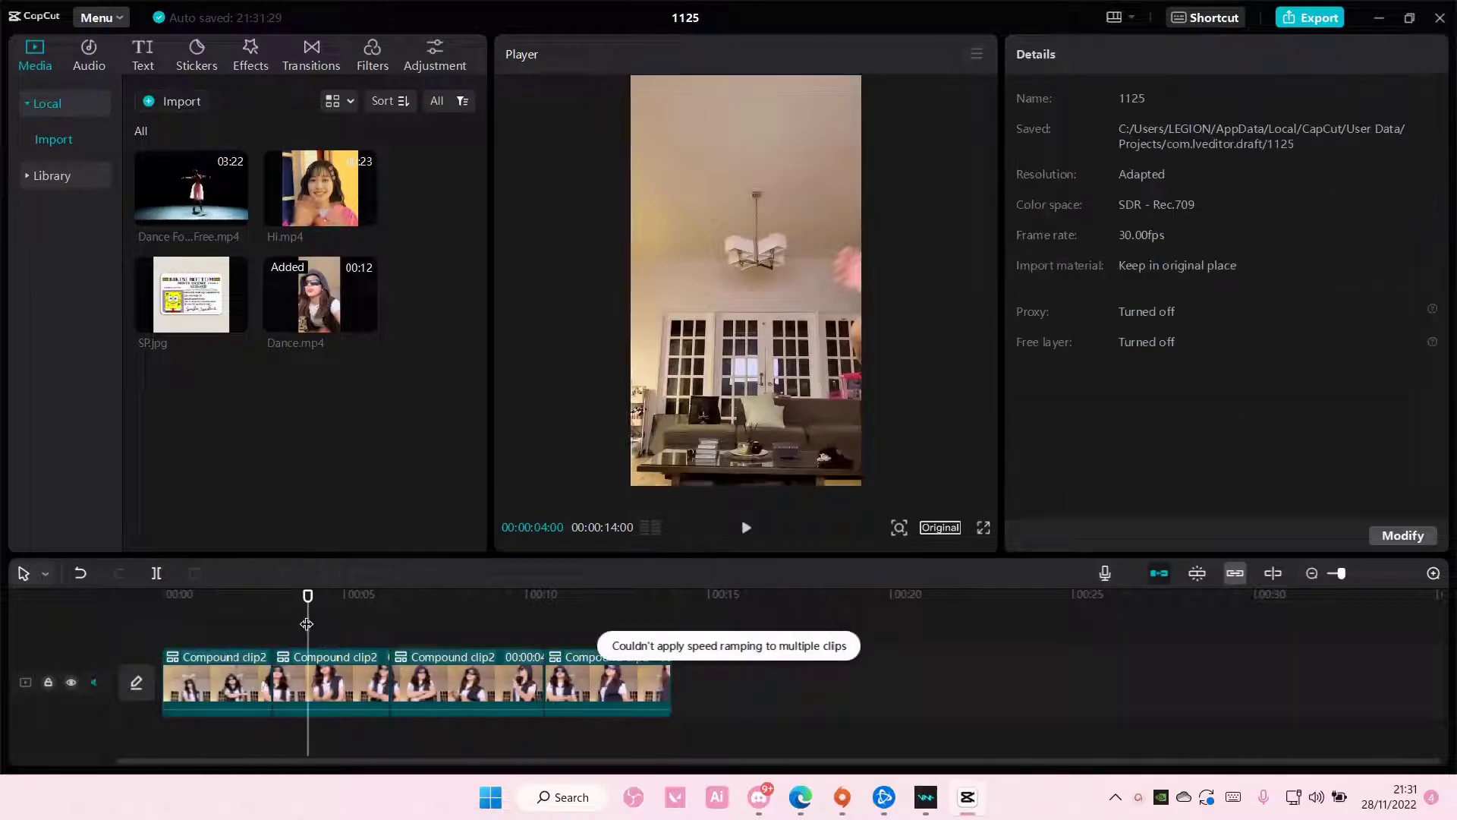
Step: Apply the Flash in speed curve to the first compound clip
left_click(307, 620)
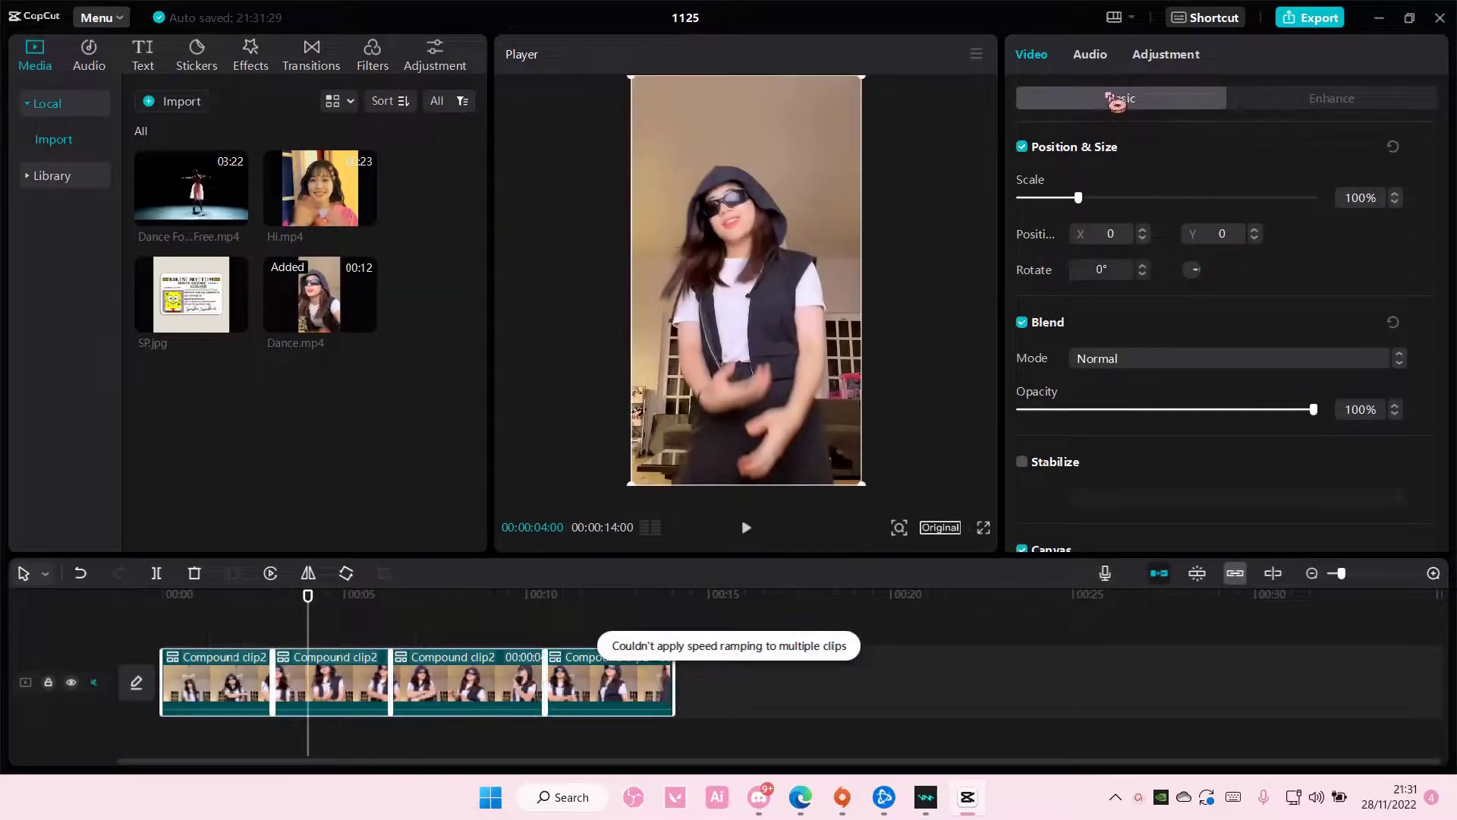
left_click(273, 621)
left_click(245, 676)
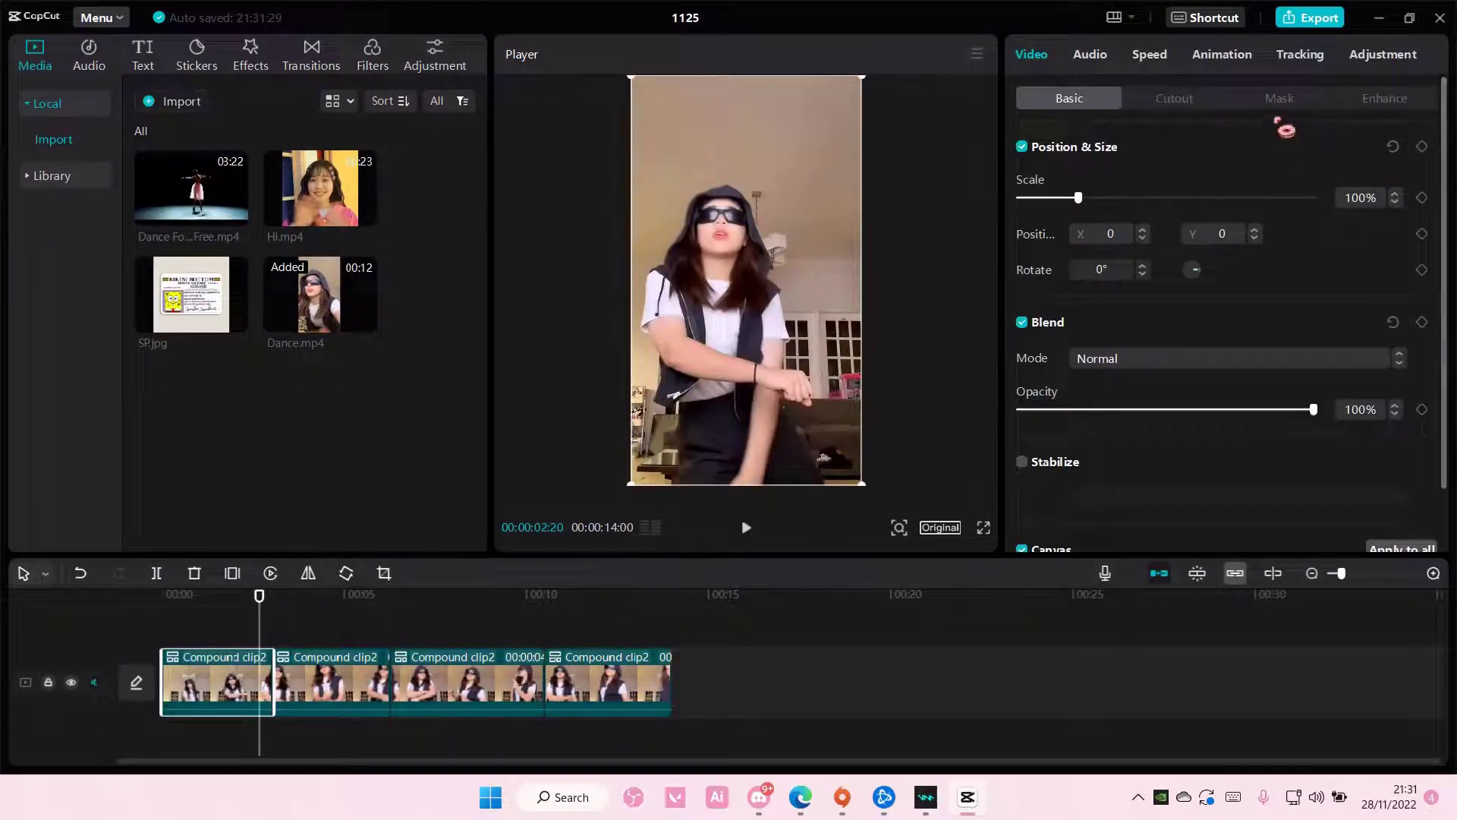
left_click(1150, 54)
left_click(1308, 104)
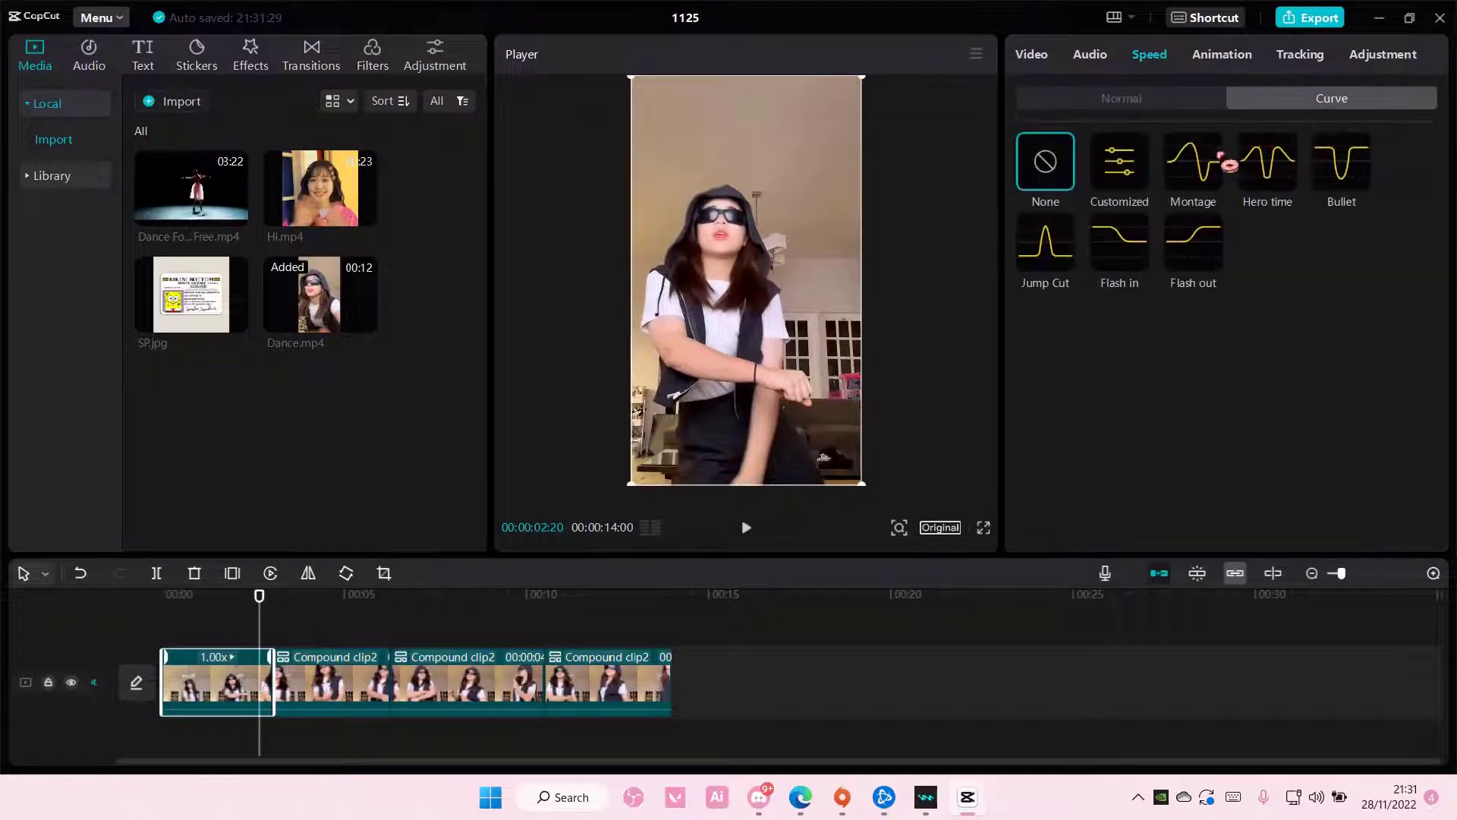
left_click(1119, 242)
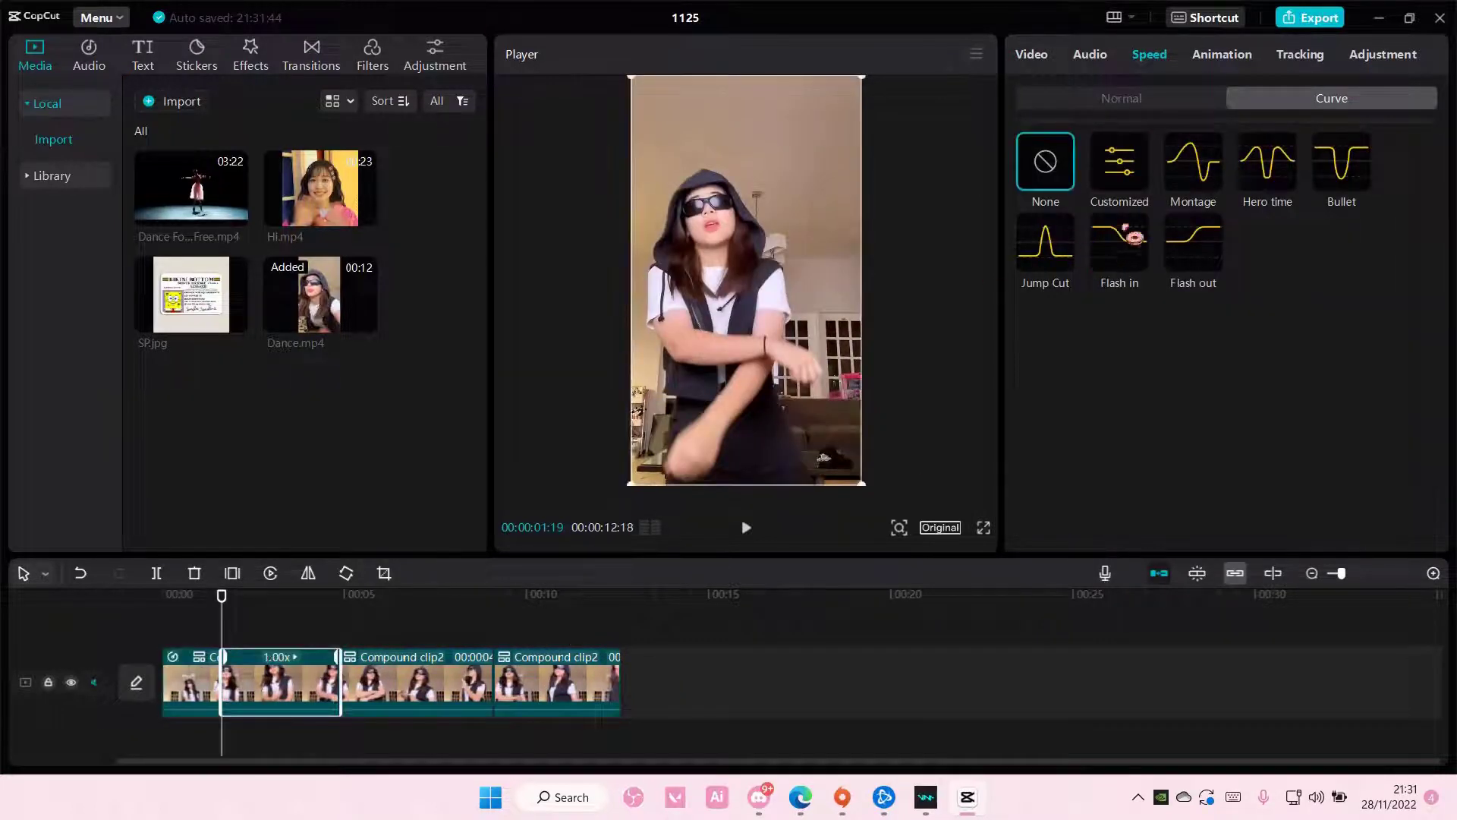
Step: Apply the Flash in speed curve to the remaining clips
left_click(387, 690)
left_click(1119, 253)
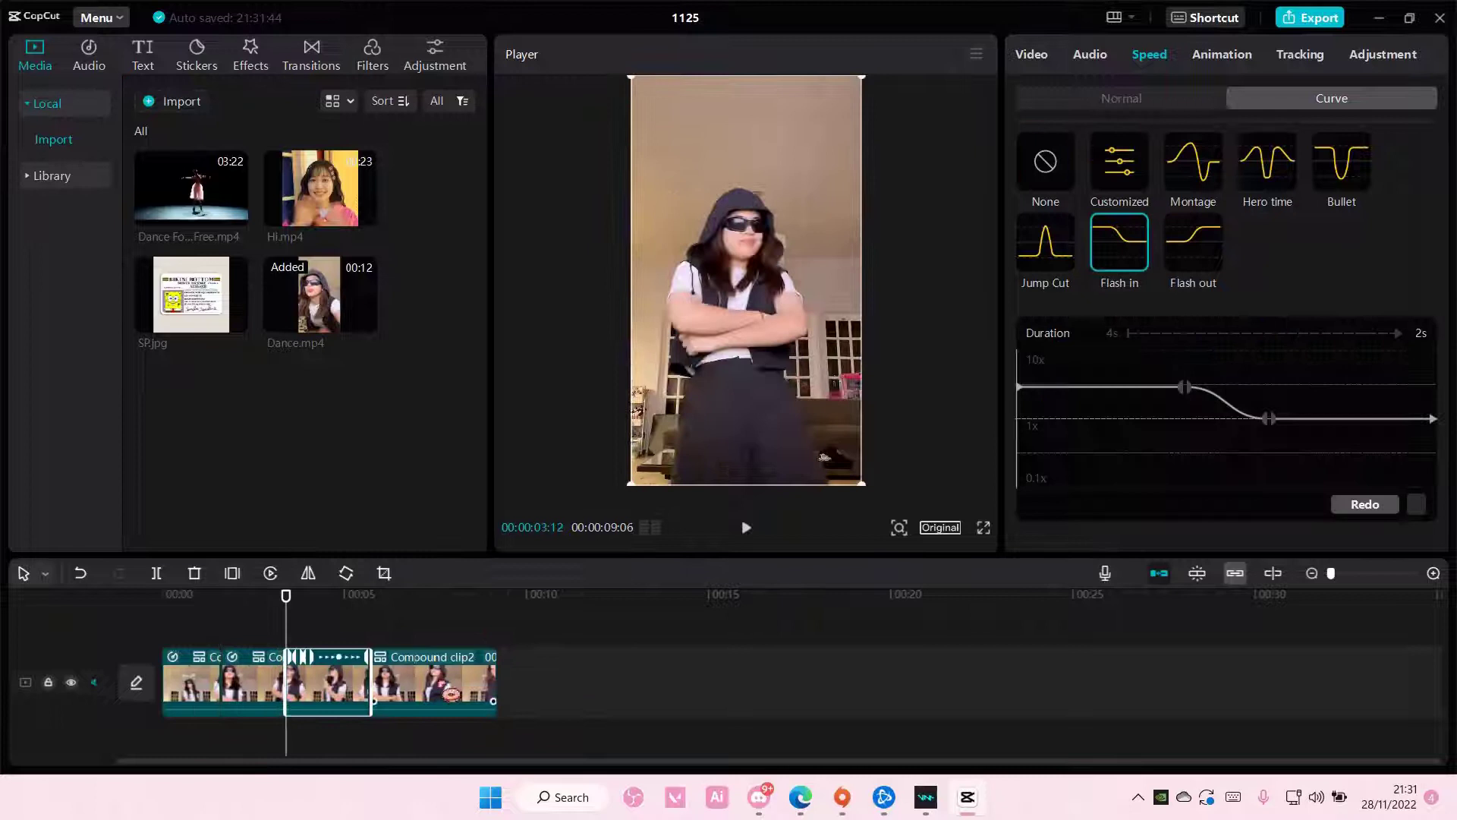
left_click(478, 688)
left_click(371, 690)
Step: Play back the speed-ramped video from the start
left_click(165, 615)
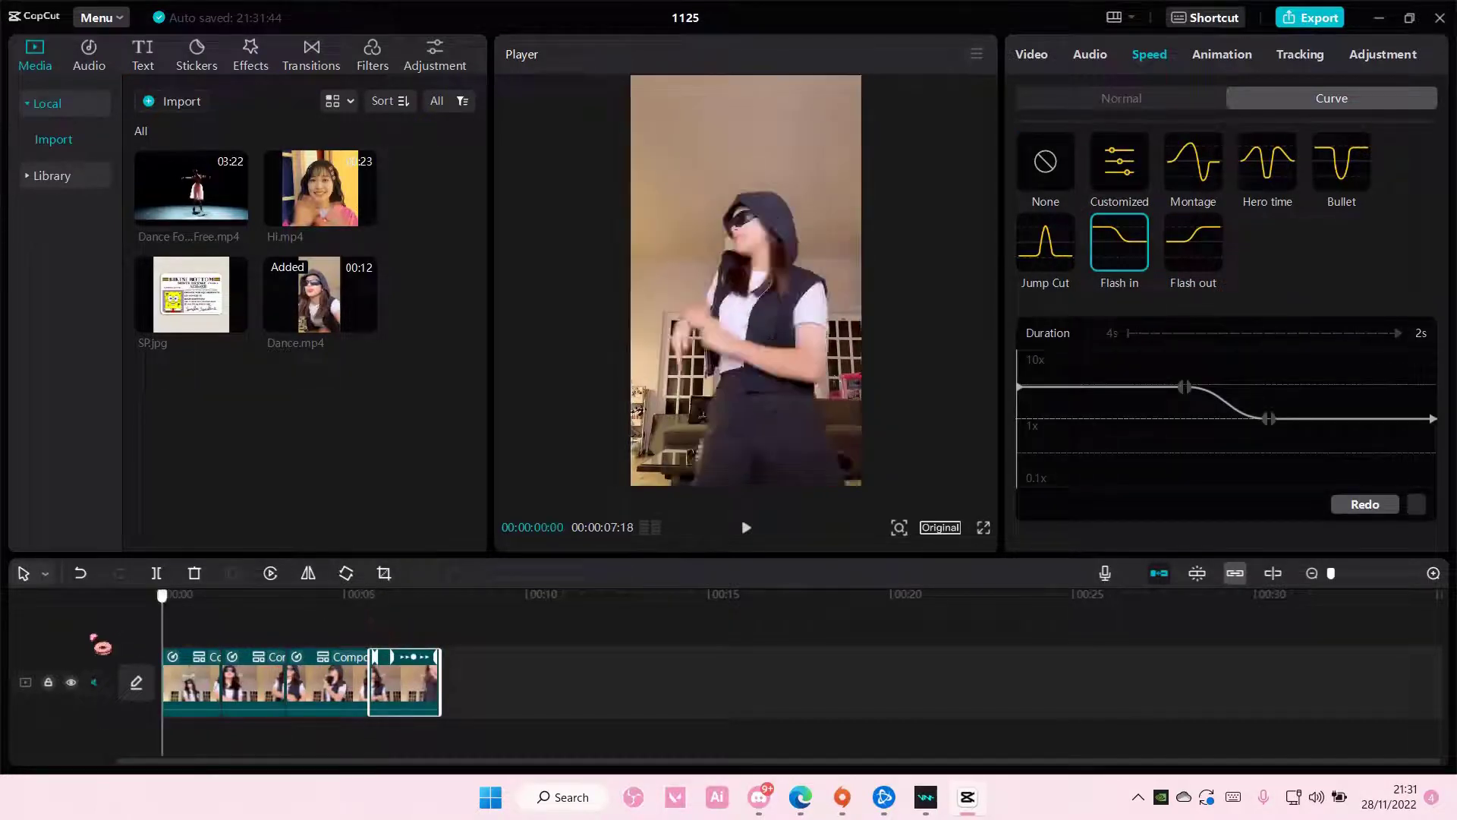
key("space")
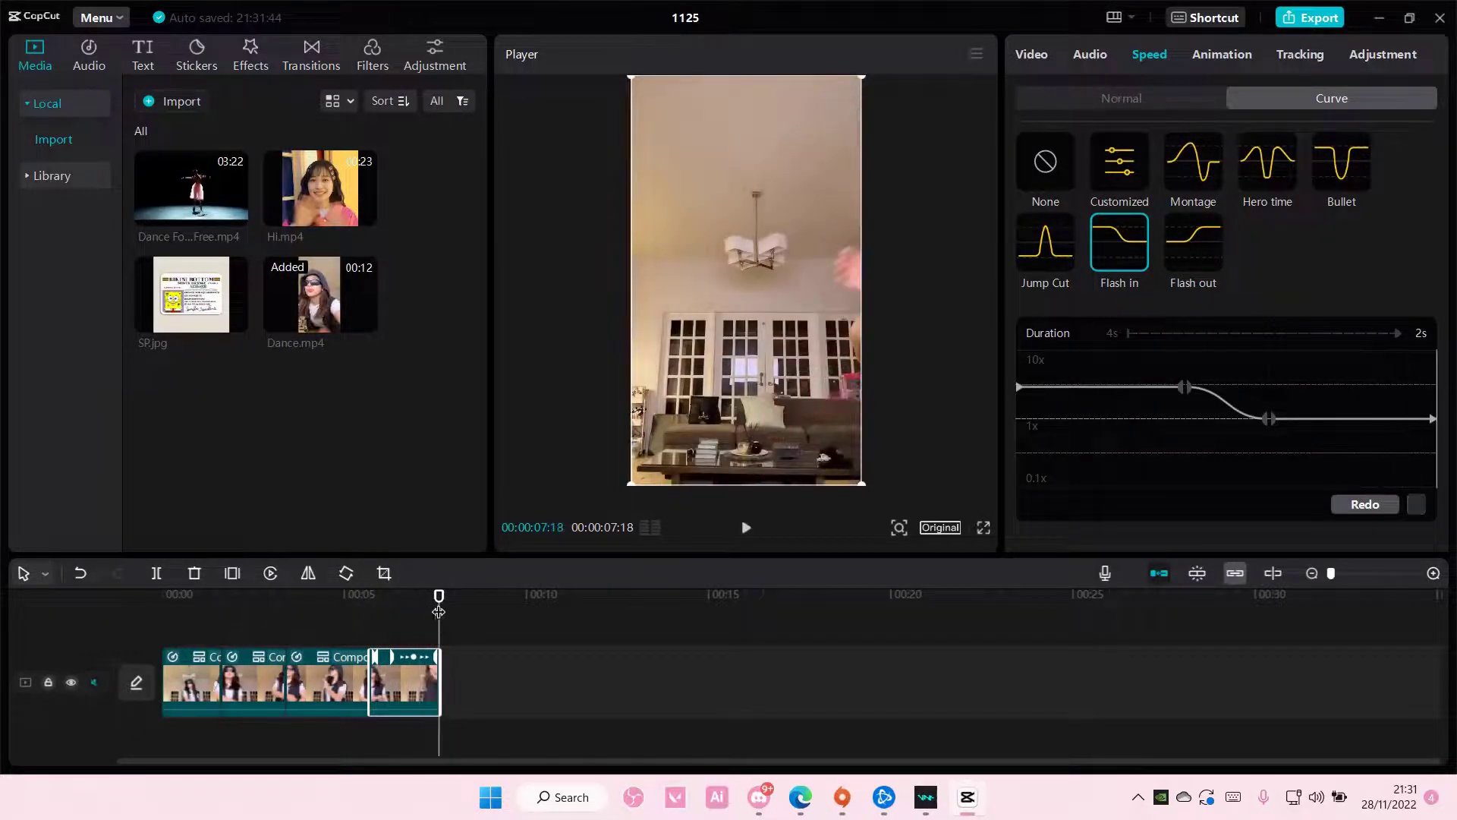
left_click(162, 593)
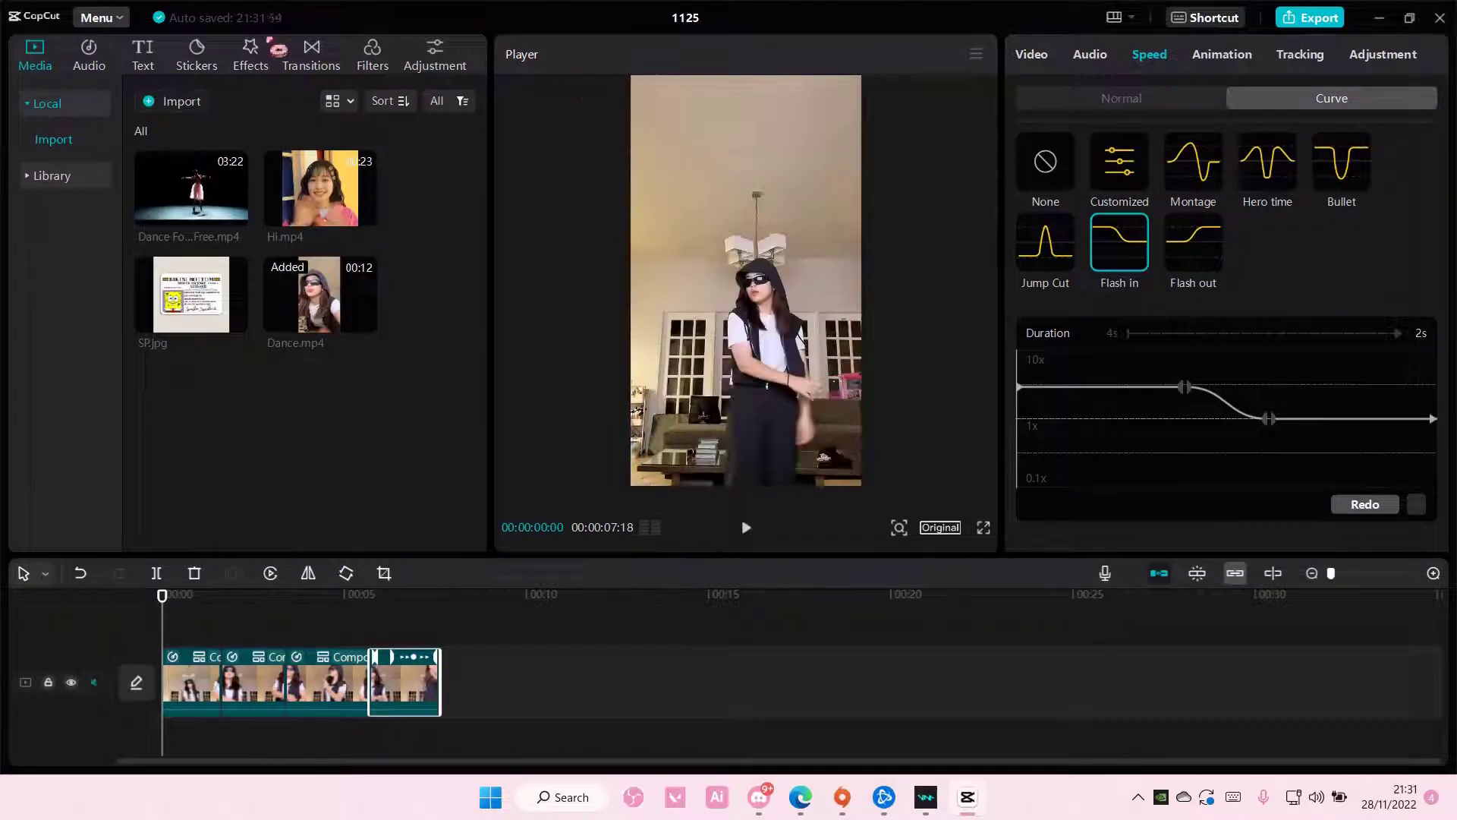
Step: Add the Vertical Blur effect from Effects > Details onto the start of the timeline
left_click(248, 54)
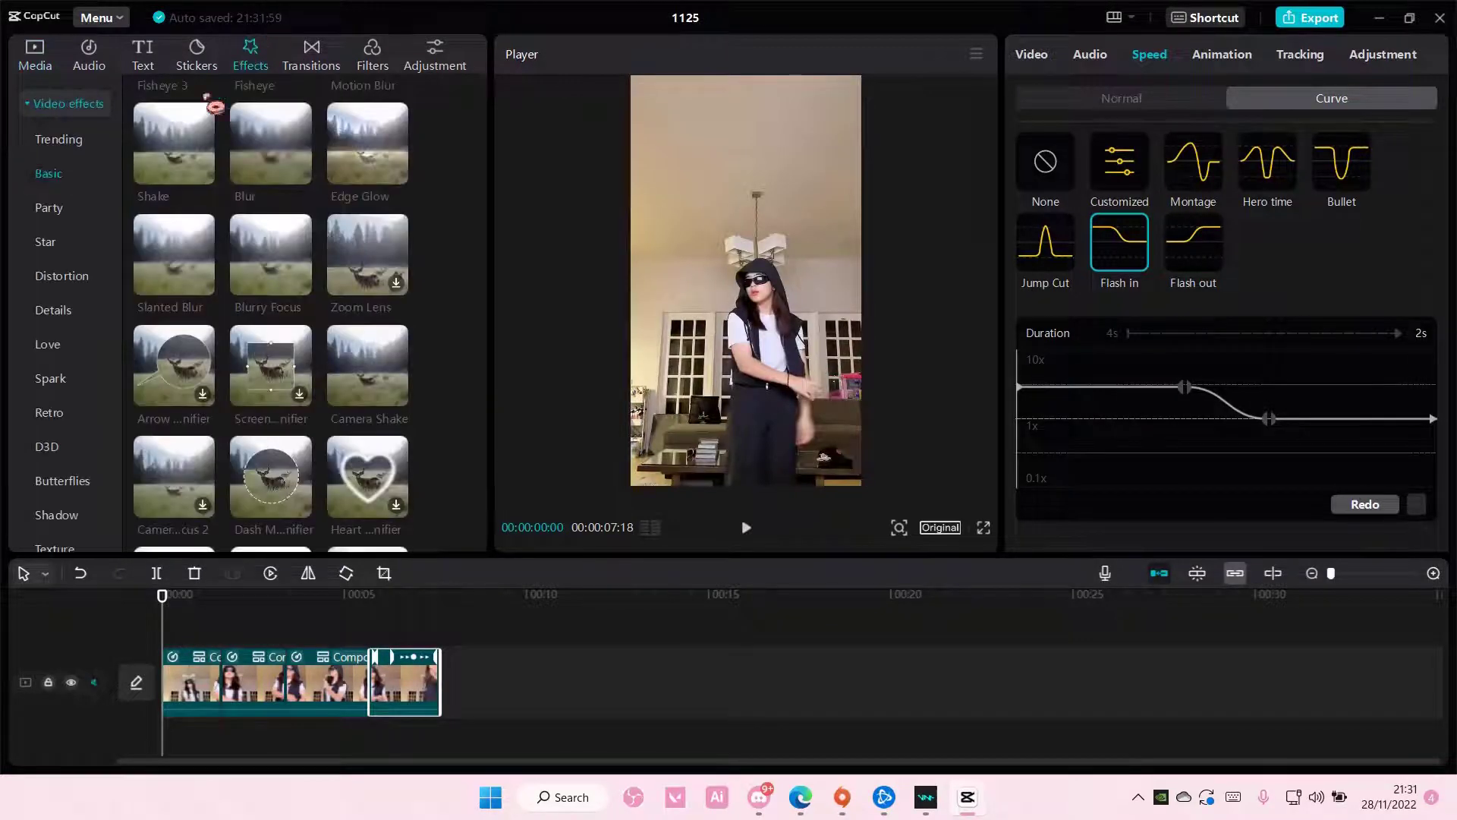
left_click(63, 275)
left_click(52, 310)
scroll(261, 299, "down", 5)
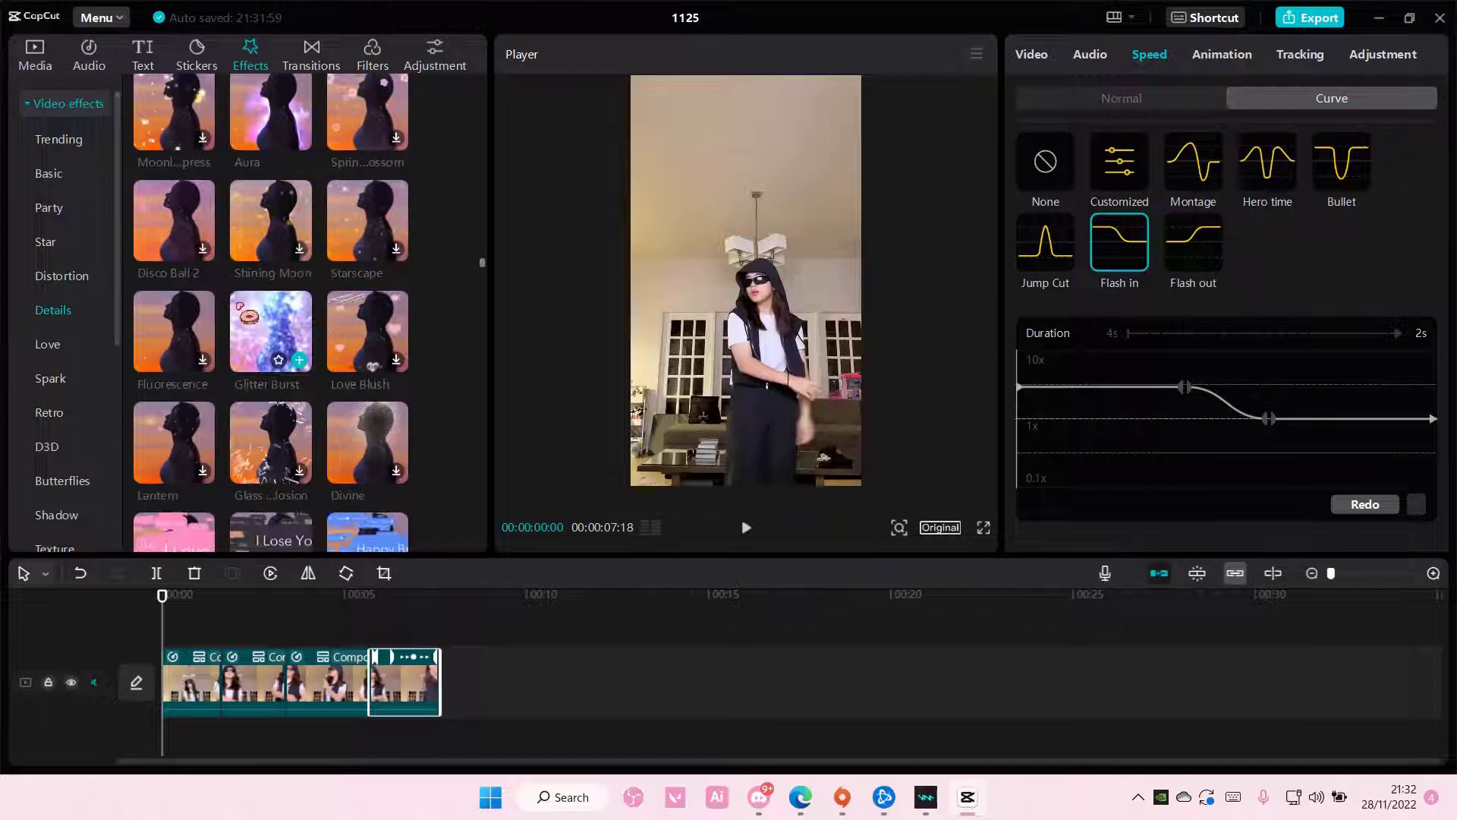
scroll(281, 299, "down", 3)
scroll(280, 298, "down", 3)
scroll(342, 341, "down", 3)
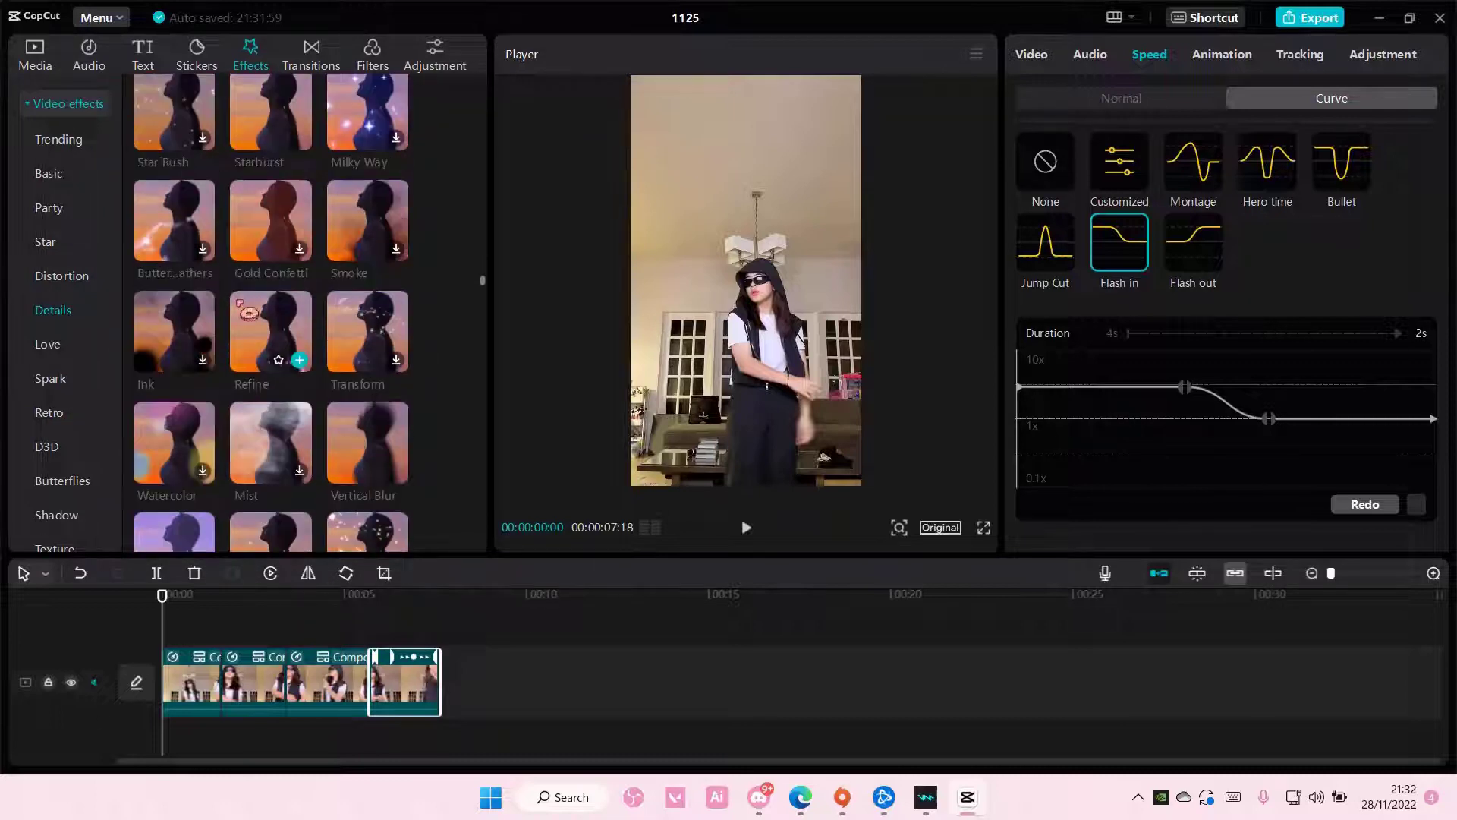
scroll(365, 362, "down", 2)
left_click(395, 388)
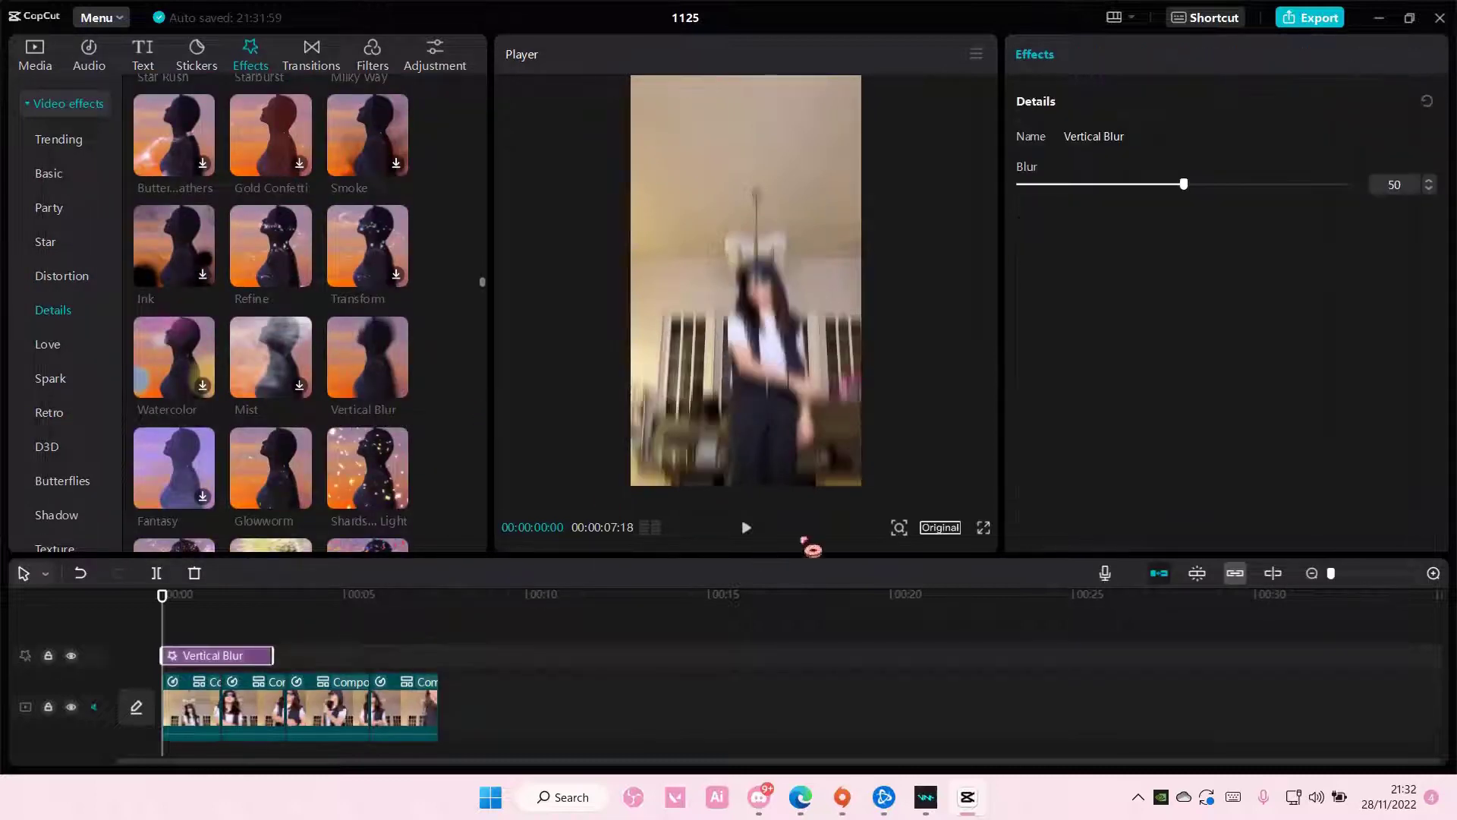
left_click(1434, 573)
Step: Shorten the Vertical Blur to a brief moment and stack a second short effect under it at blur 40
left_click_drag(604, 656, 72, 651)
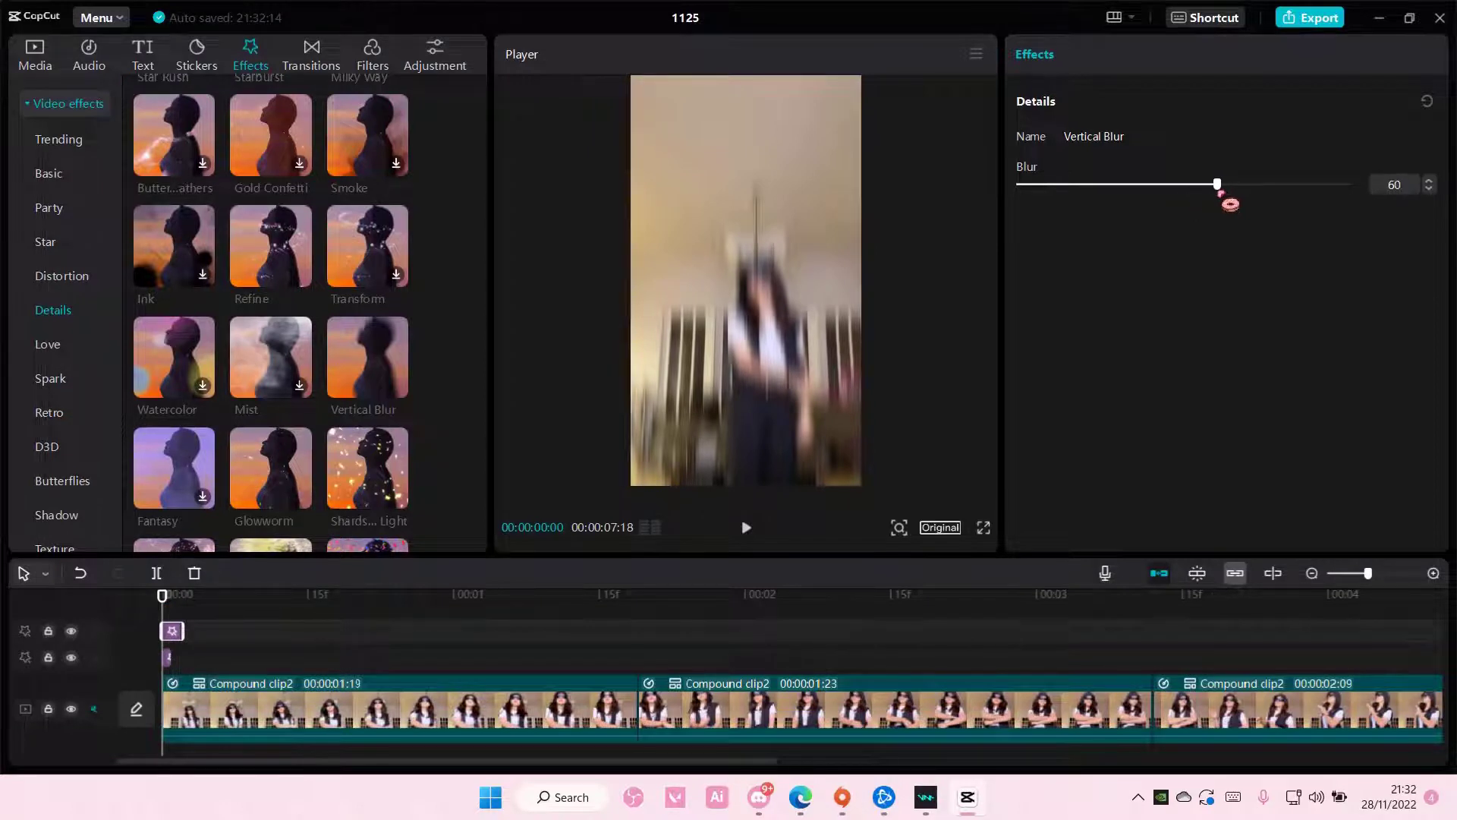
left_click_drag(242, 621, 214, 657)
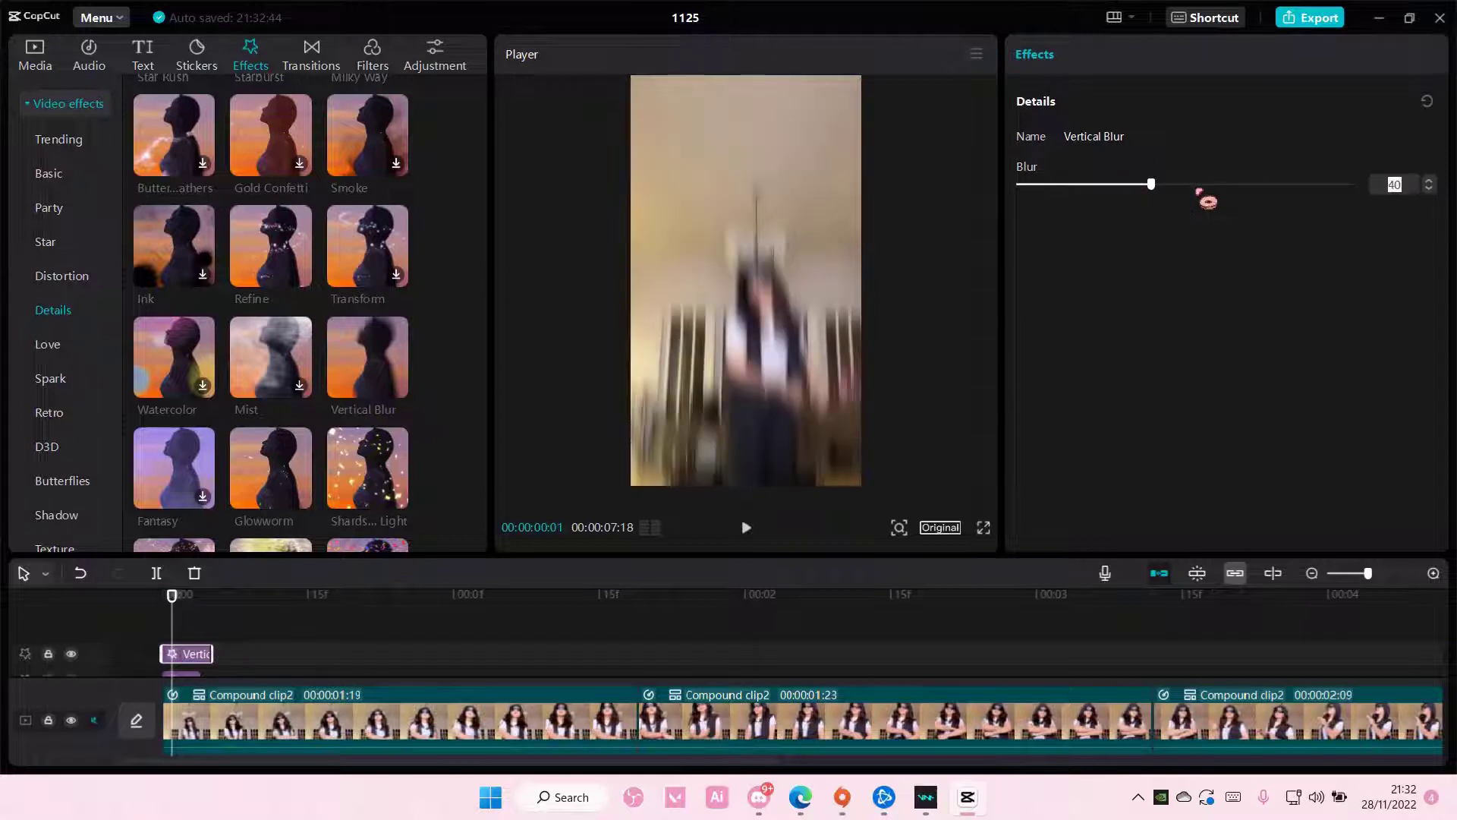
Step: Duplicate the blur stack and place copies at the starts of the second and third clips
left_click(237, 650)
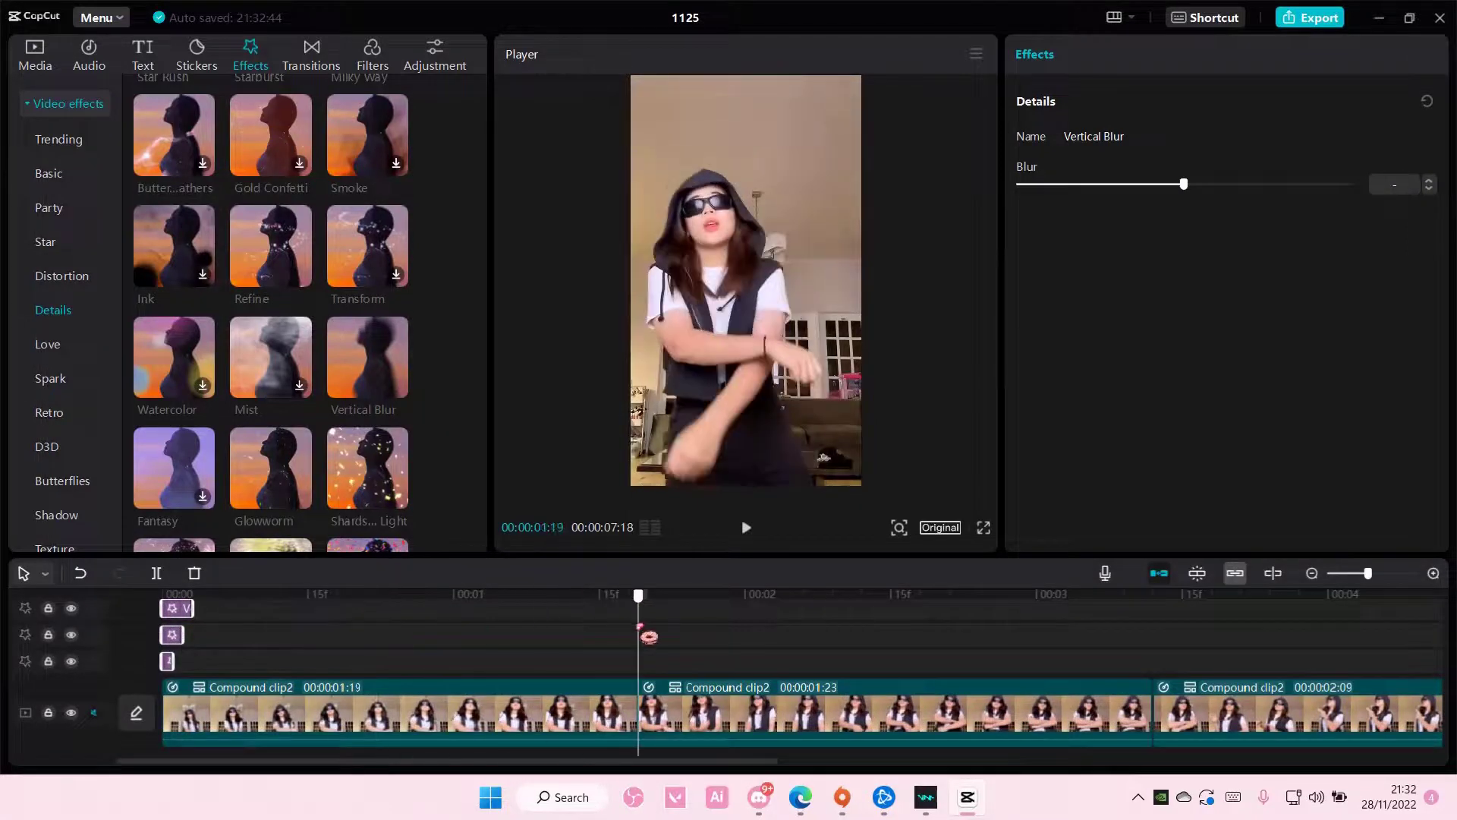
left_click_drag(174, 607, 1154, 593)
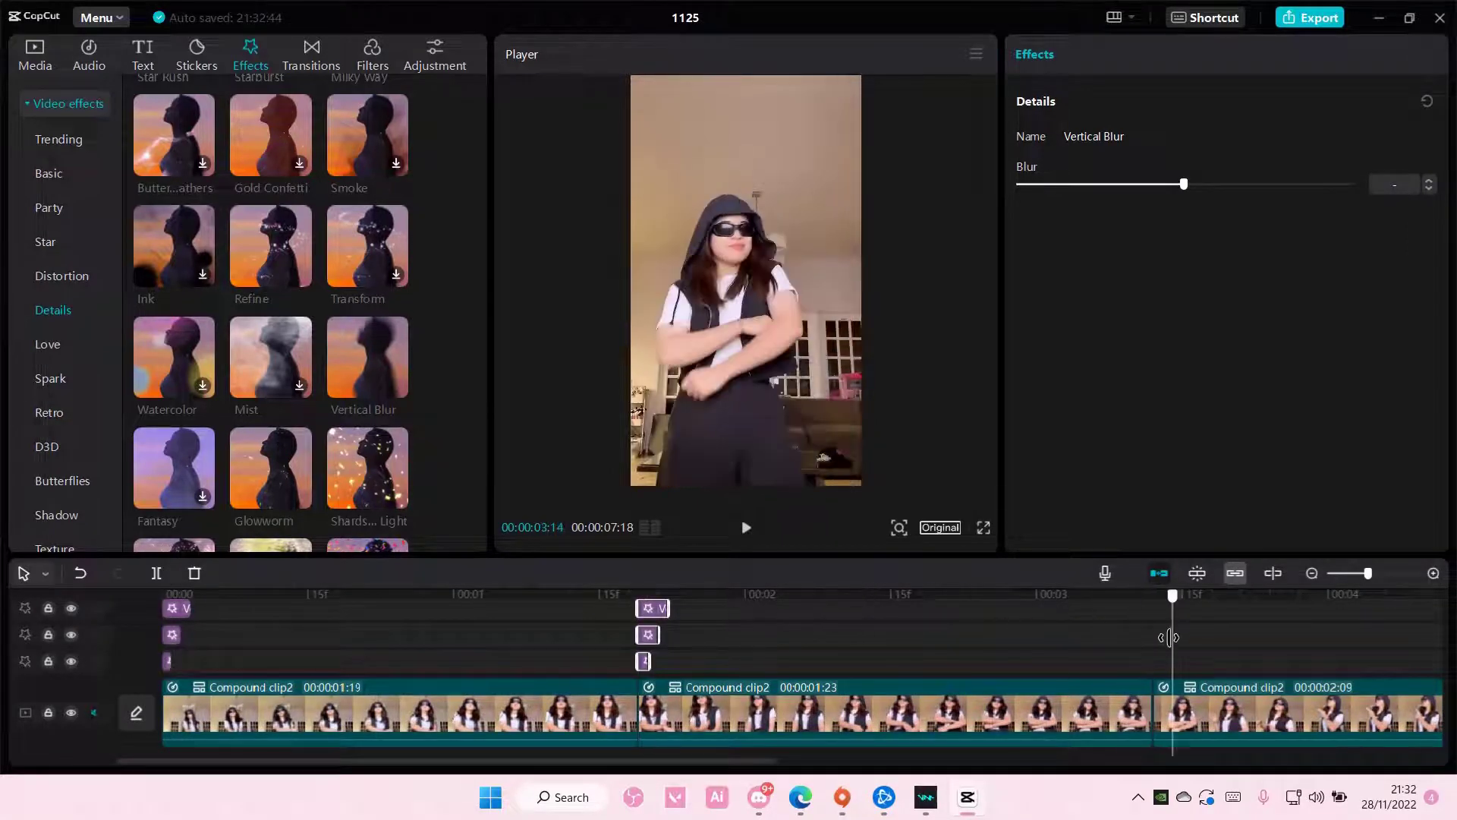
left_click_drag(647, 606, 1167, 616)
left_click_drag(1366, 572, 1341, 572)
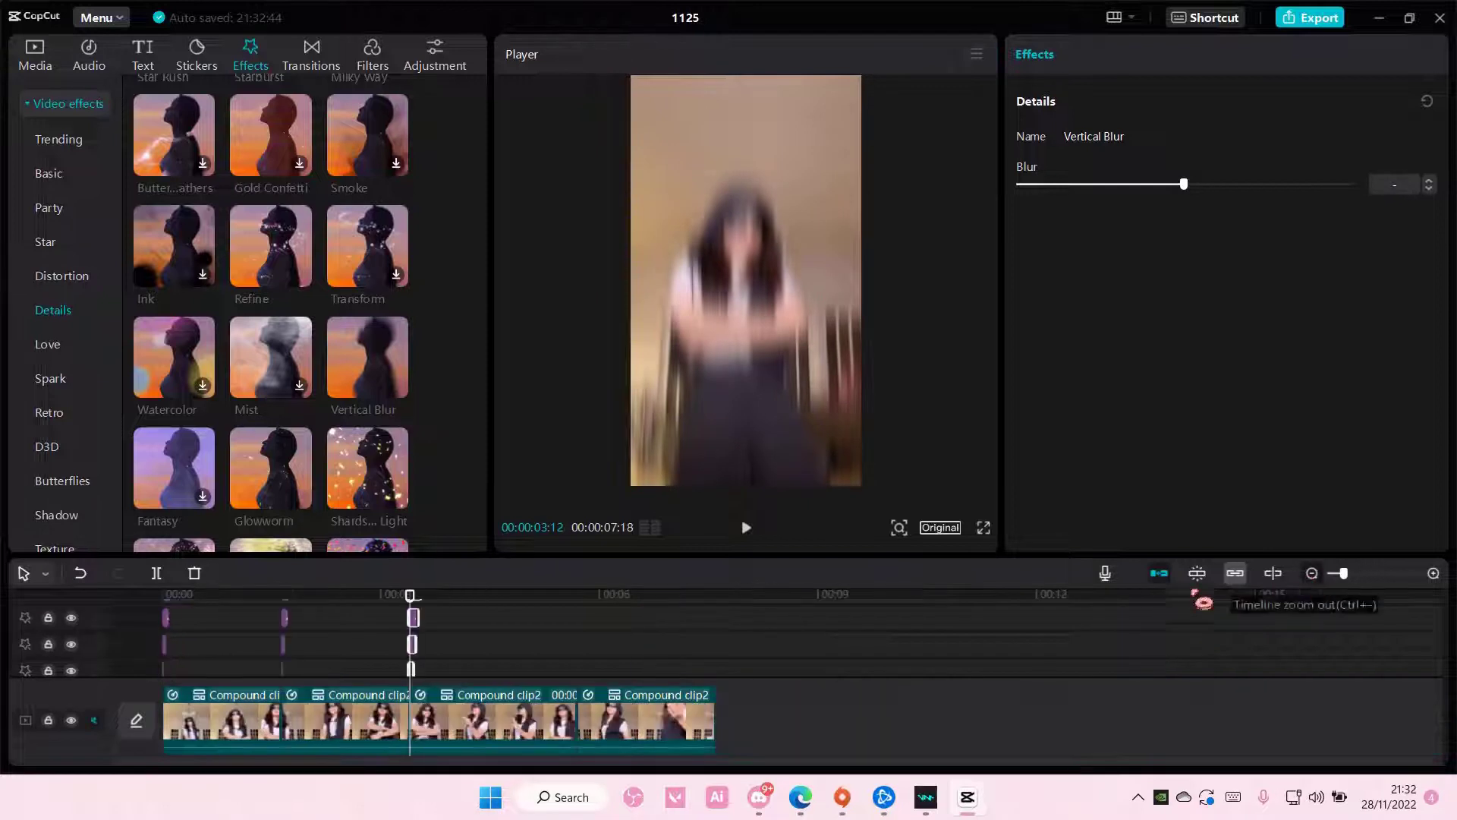
left_click(592, 615)
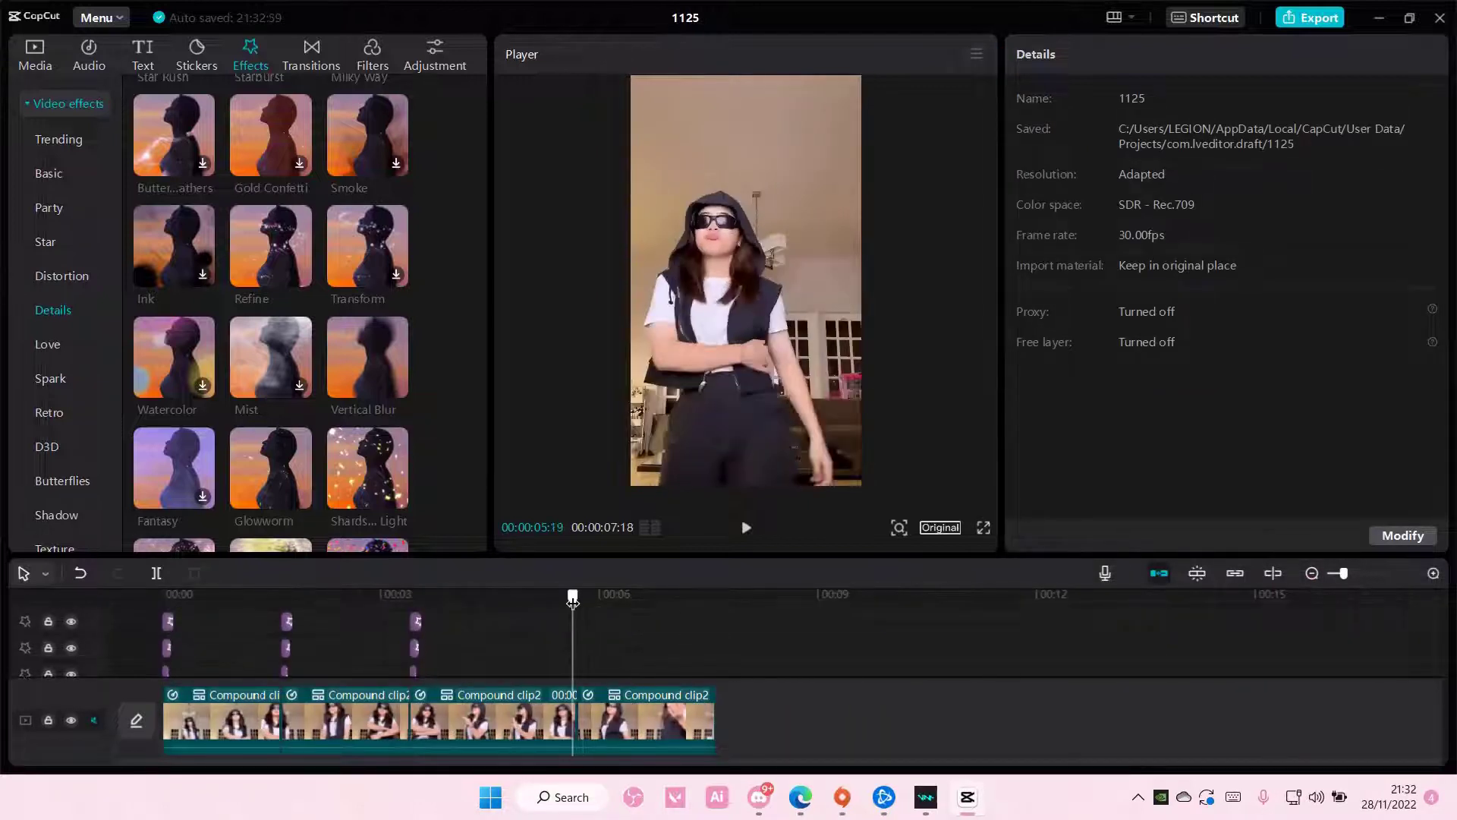
Step: Paste the blur stack at the fourth cut and add a full-length Camera Shake with range 4, speed 8
left_click(583, 621)
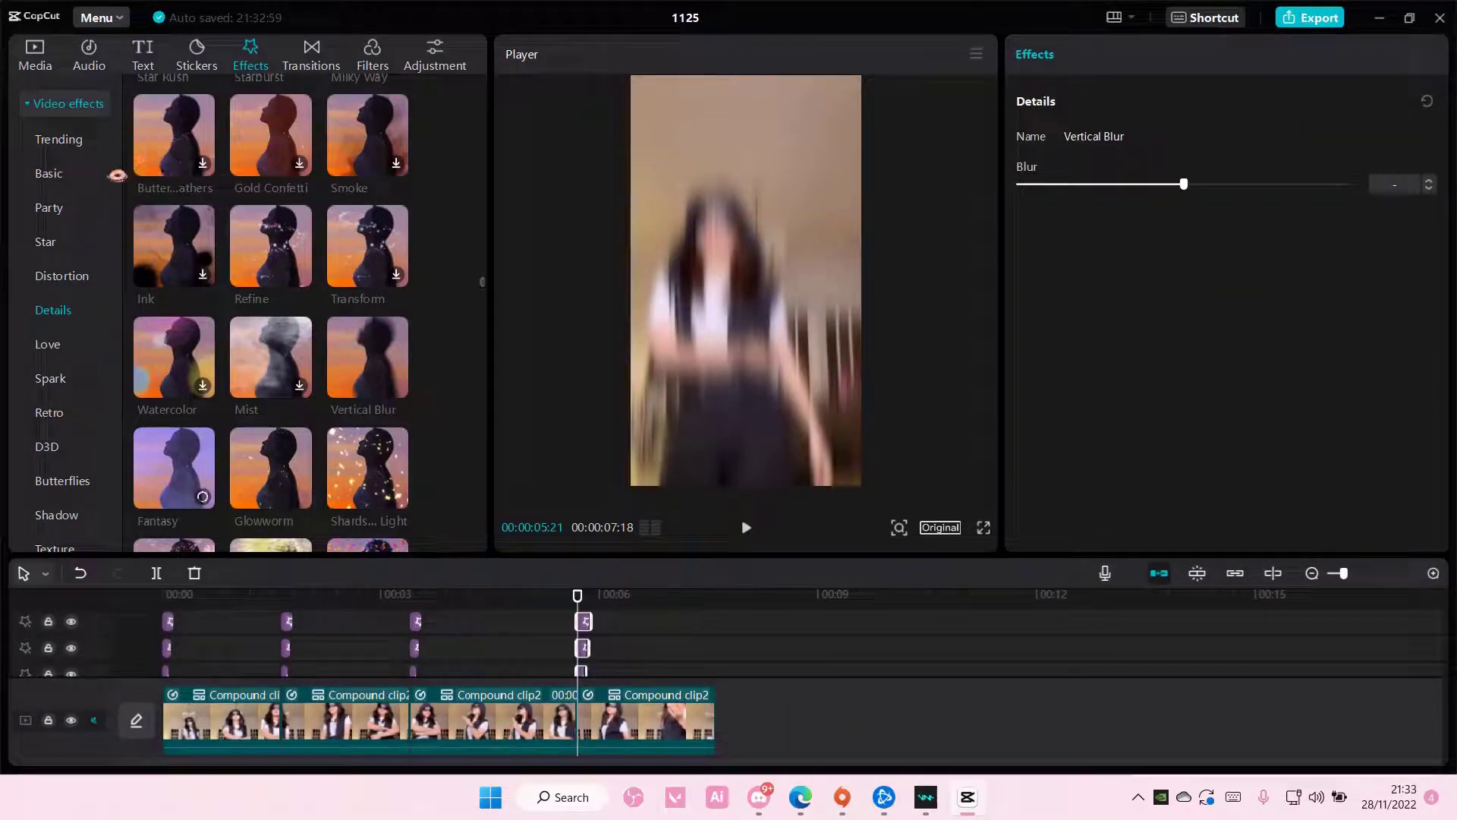
left_click(48, 173)
scroll(204, 238, "down", 2)
scroll(274, 308, "down", 2)
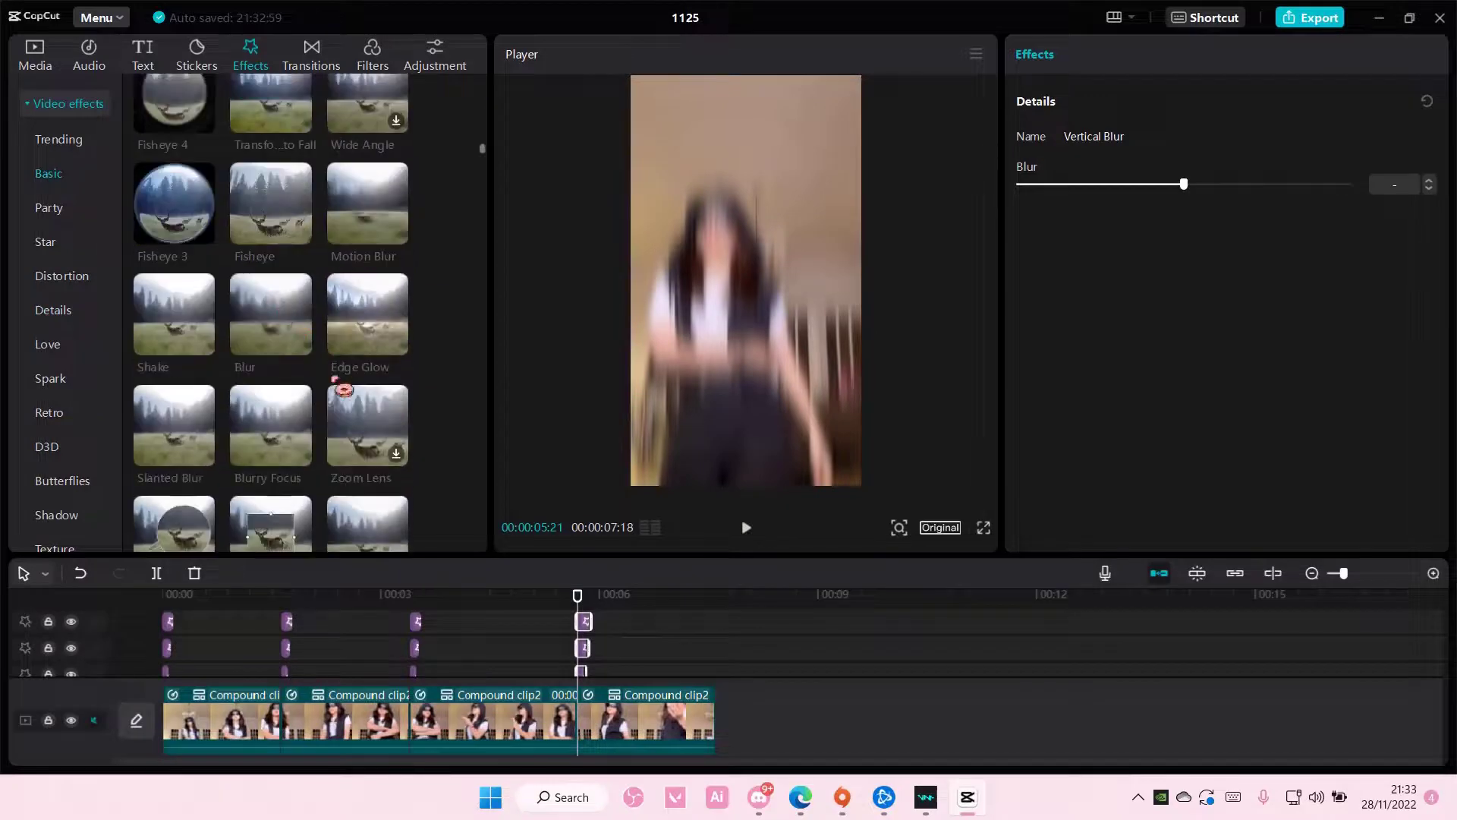
scroll(376, 387, "down", 2)
left_click(397, 393)
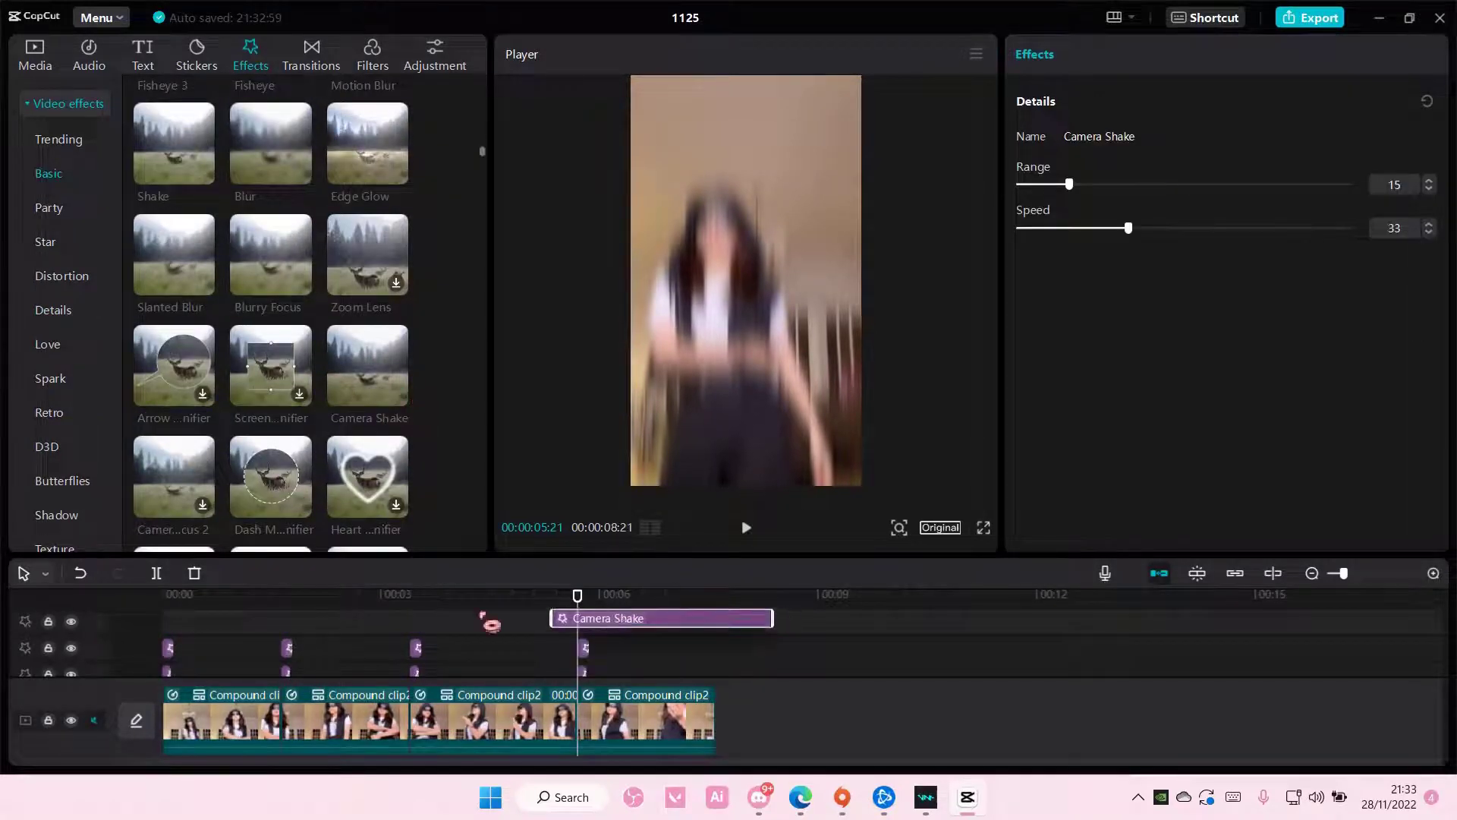
mouse_move(654, 623)
left_mouse_down()
mouse_move(233, 650)
mouse_move(336, 617)
mouse_move(715, 608)
left_mouse_up()
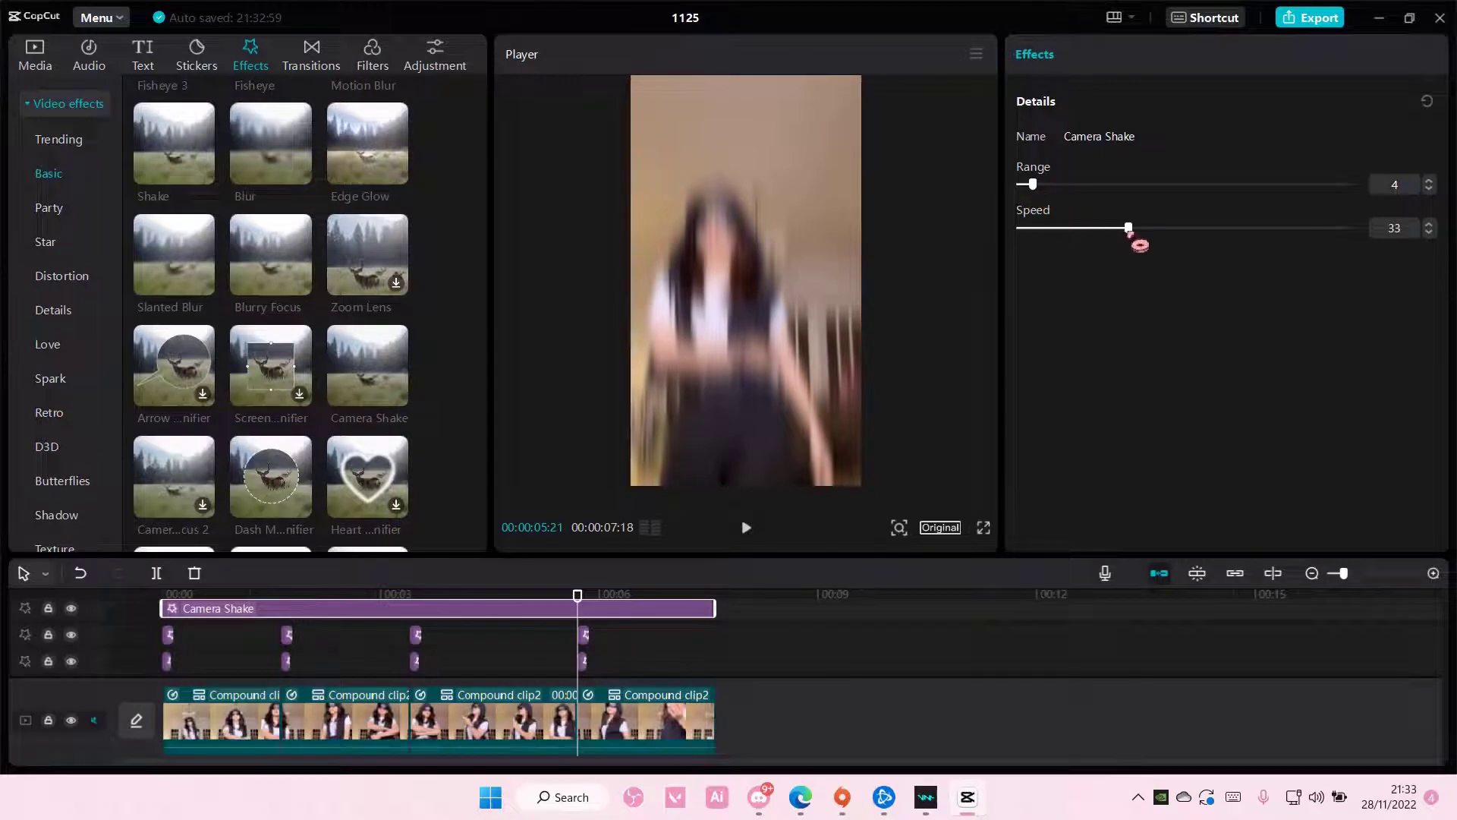
left_click_drag(1128, 230, 1068, 230)
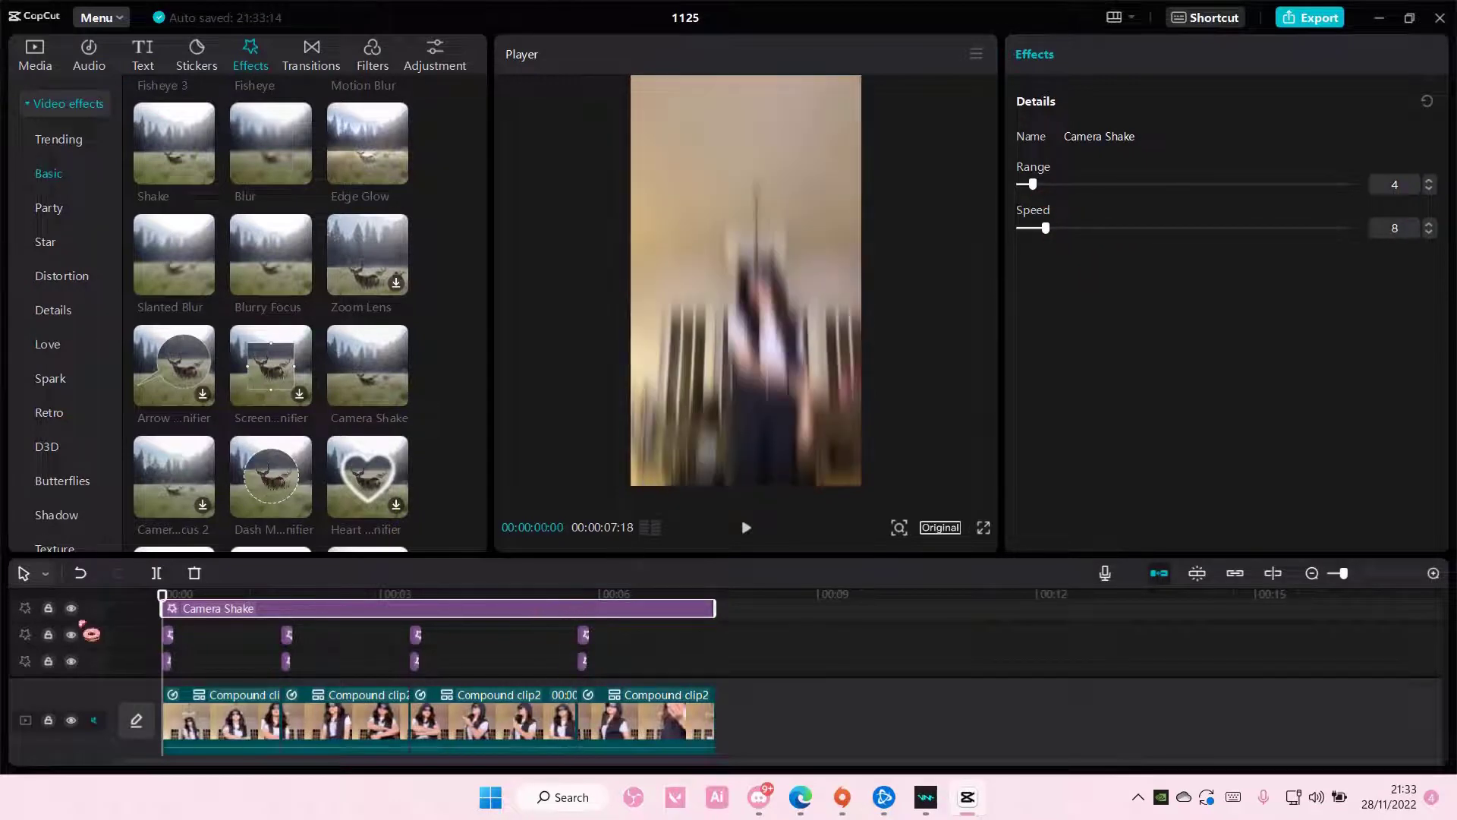
Step: Play the preview from the start to check the shake
left_click(168, 593)
key("space")
key("space")
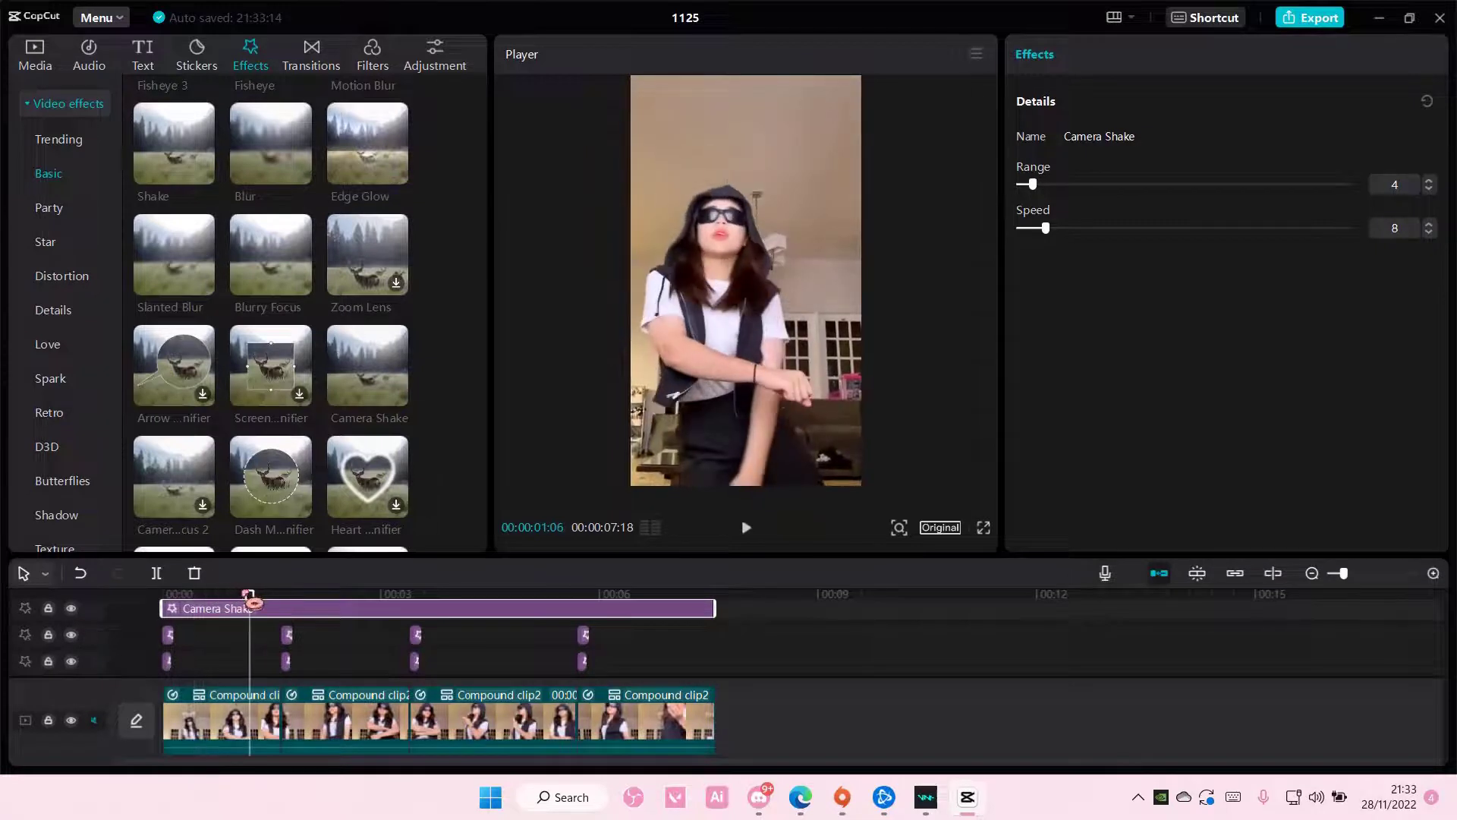
left_click(168, 593)
Step: Add the B&W white library clip on an overlay track at the start, scaled to 386%
left_click(34, 54)
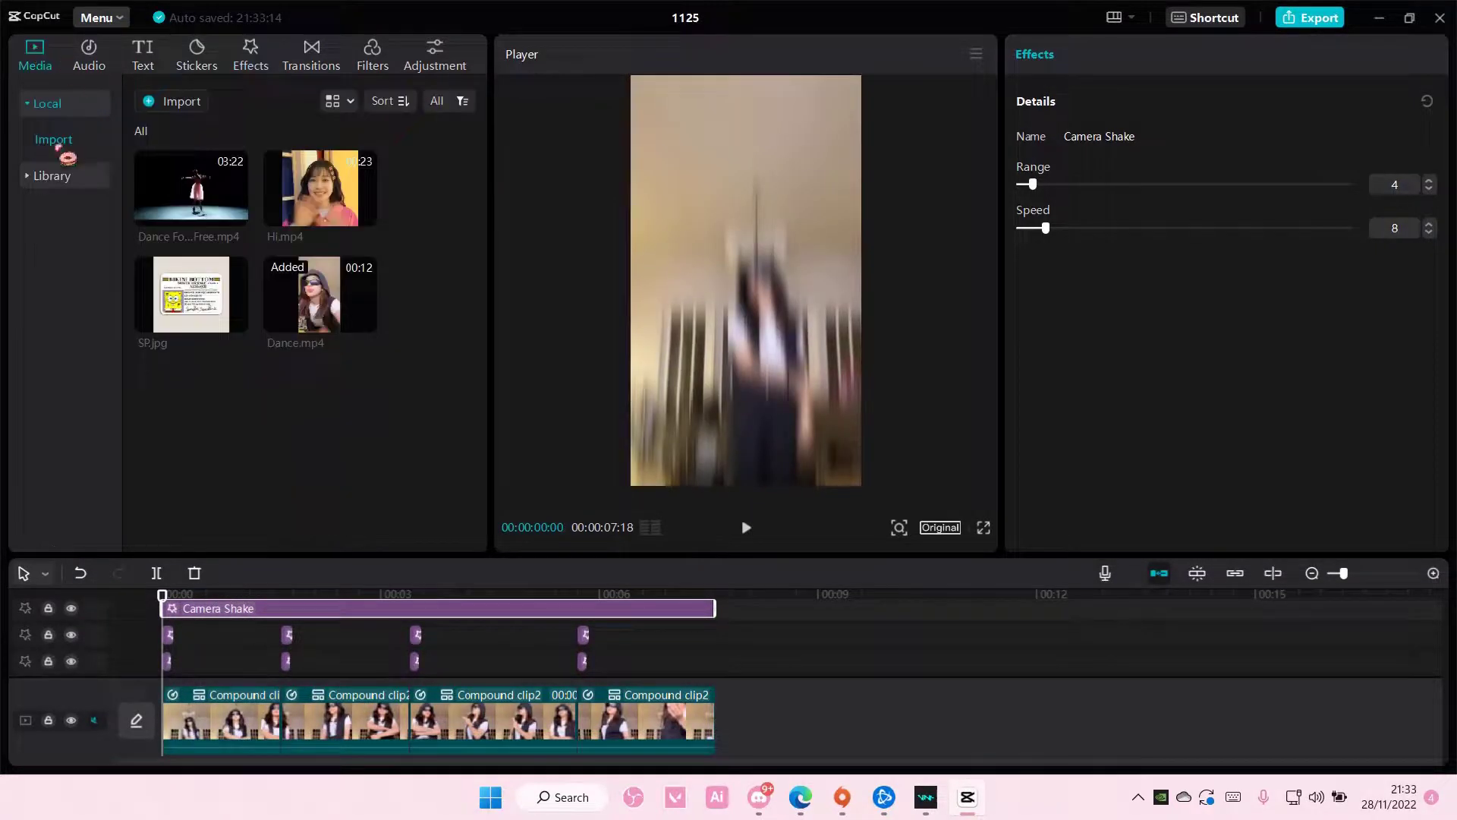
left_click(54, 176)
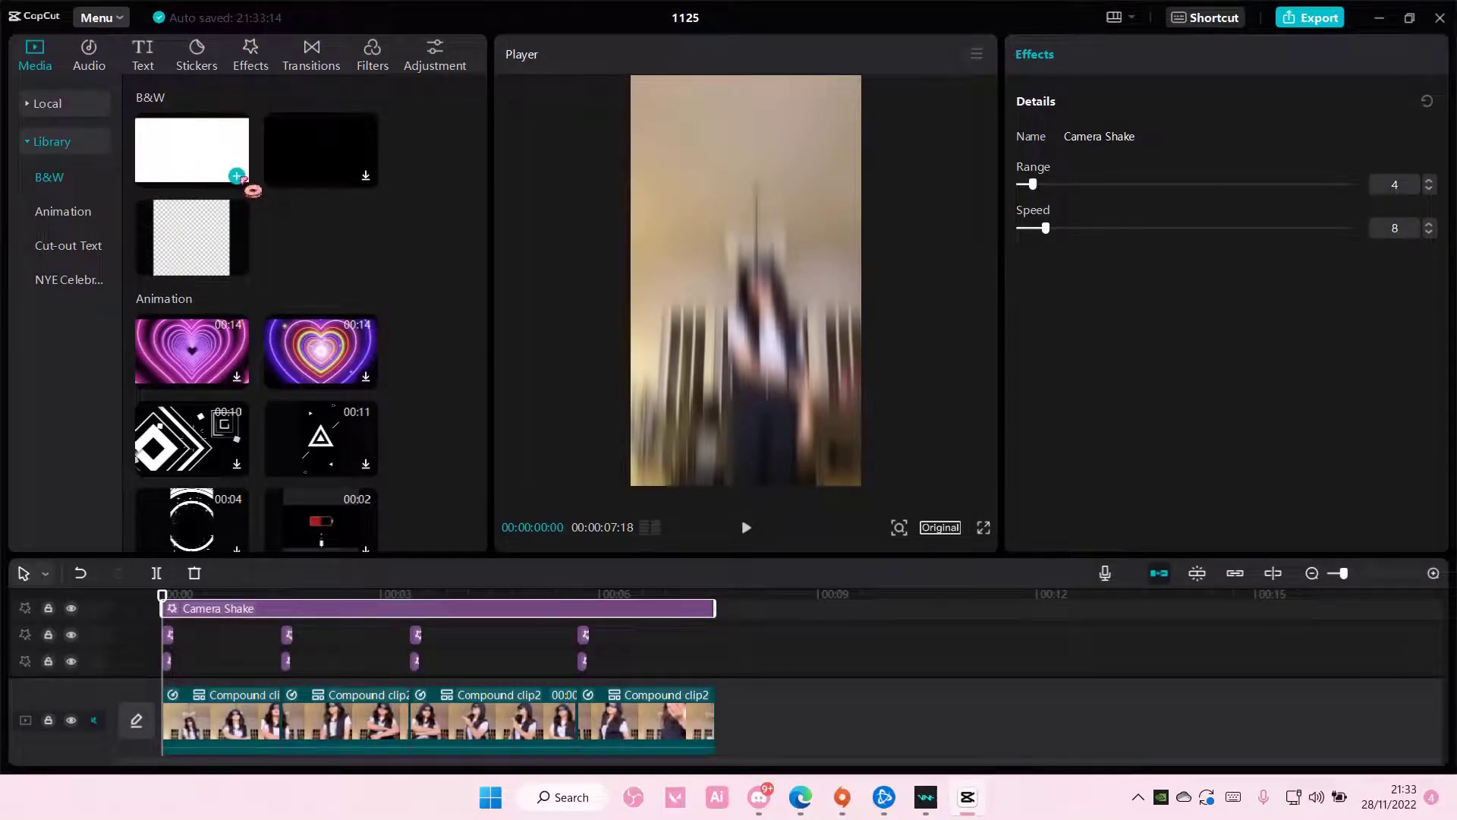
left_click(237, 176)
scroll(455, 684, "down", 1)
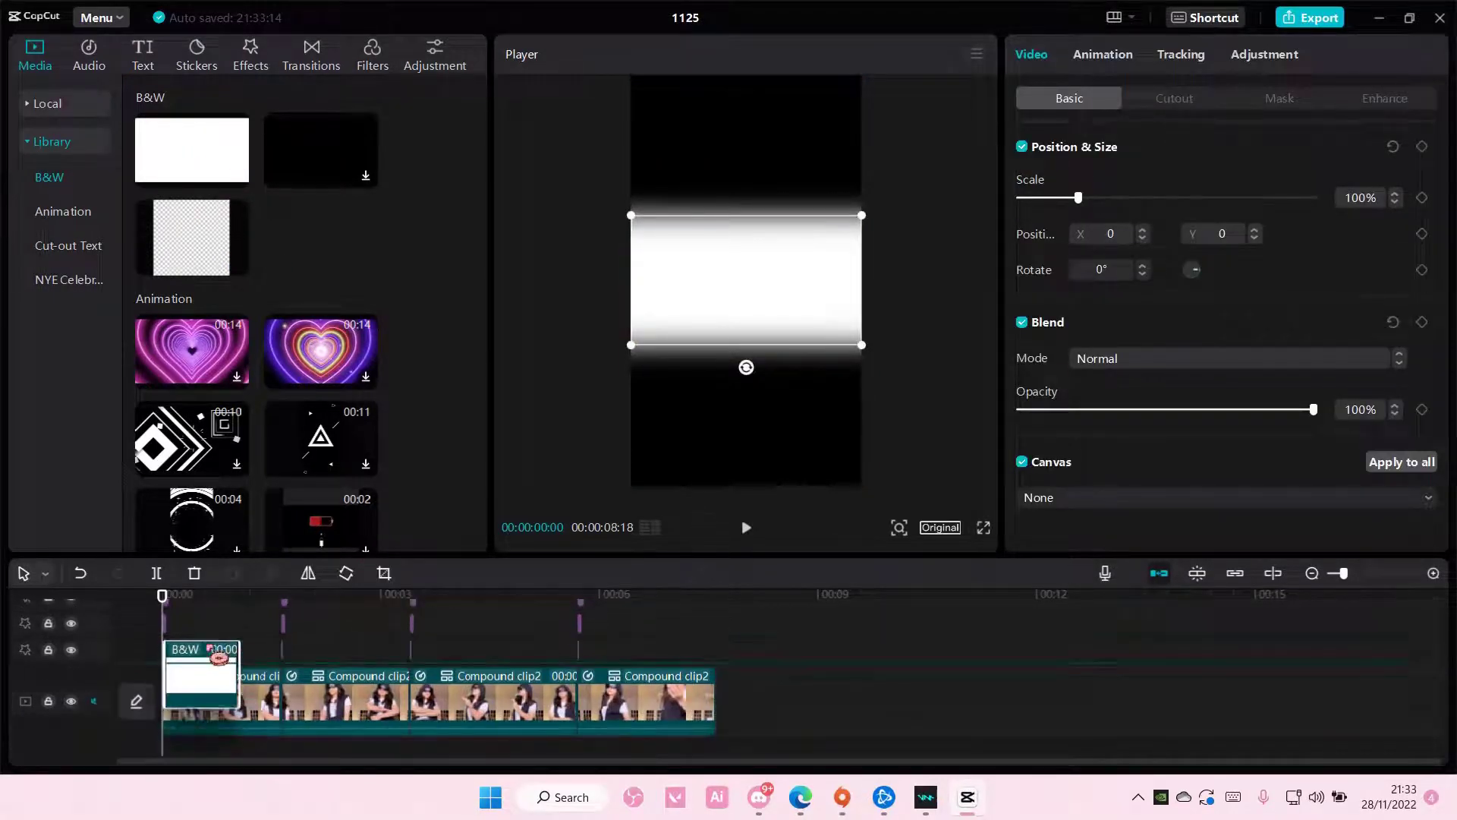
mouse_move(218, 655)
left_mouse_down()
mouse_move(227, 638)
mouse_move(275, 639)
left_mouse_up()
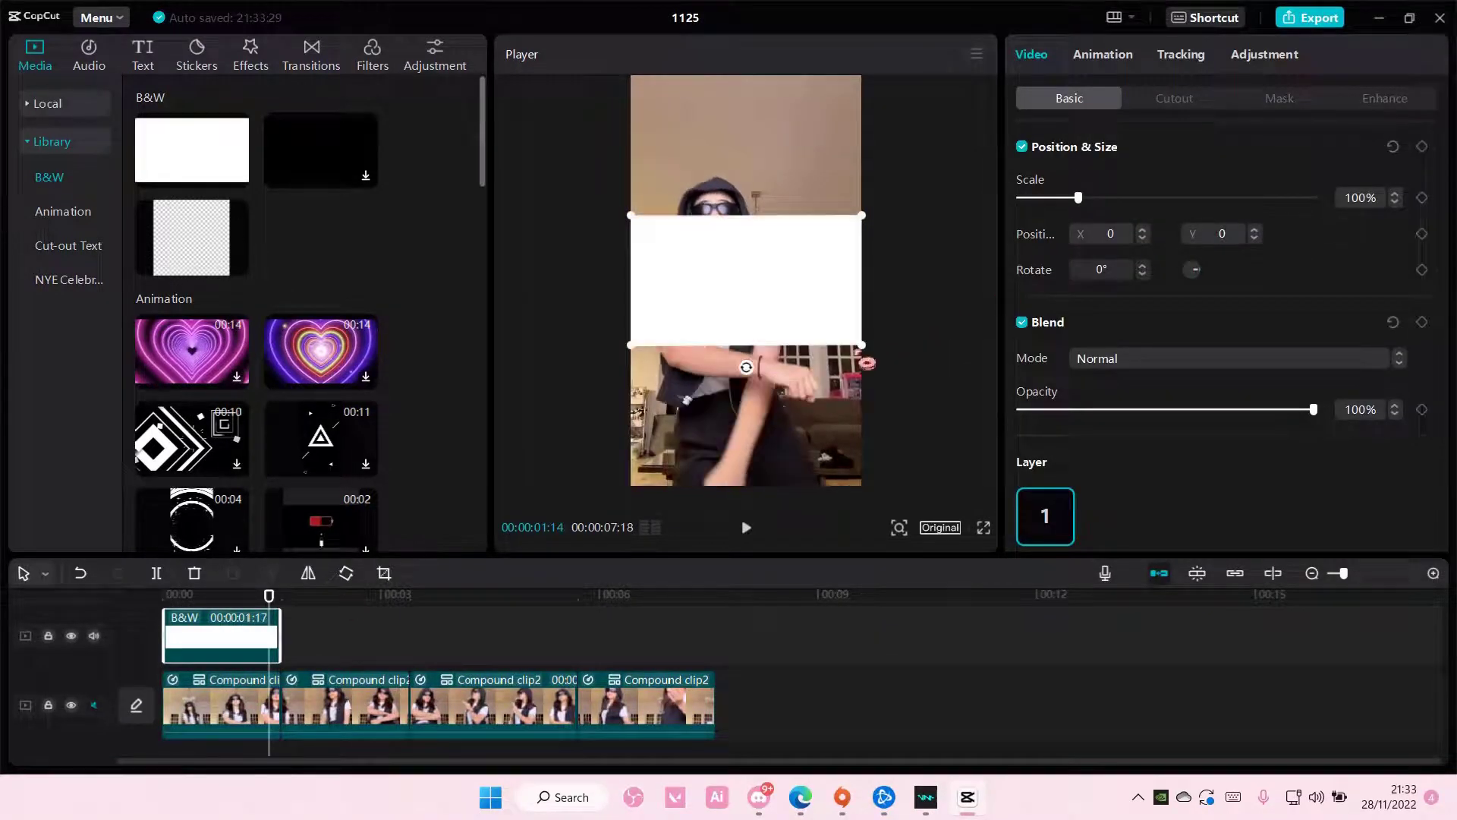
left_click_drag(1078, 198, 1245, 199)
Step: Keep the white clip at full opacity, blend it as Overlay and give it a Fade Out animation
mouse_move(1312, 411)
left_mouse_down()
mouse_move(1252, 411)
mouse_move(1321, 410)
left_mouse_up()
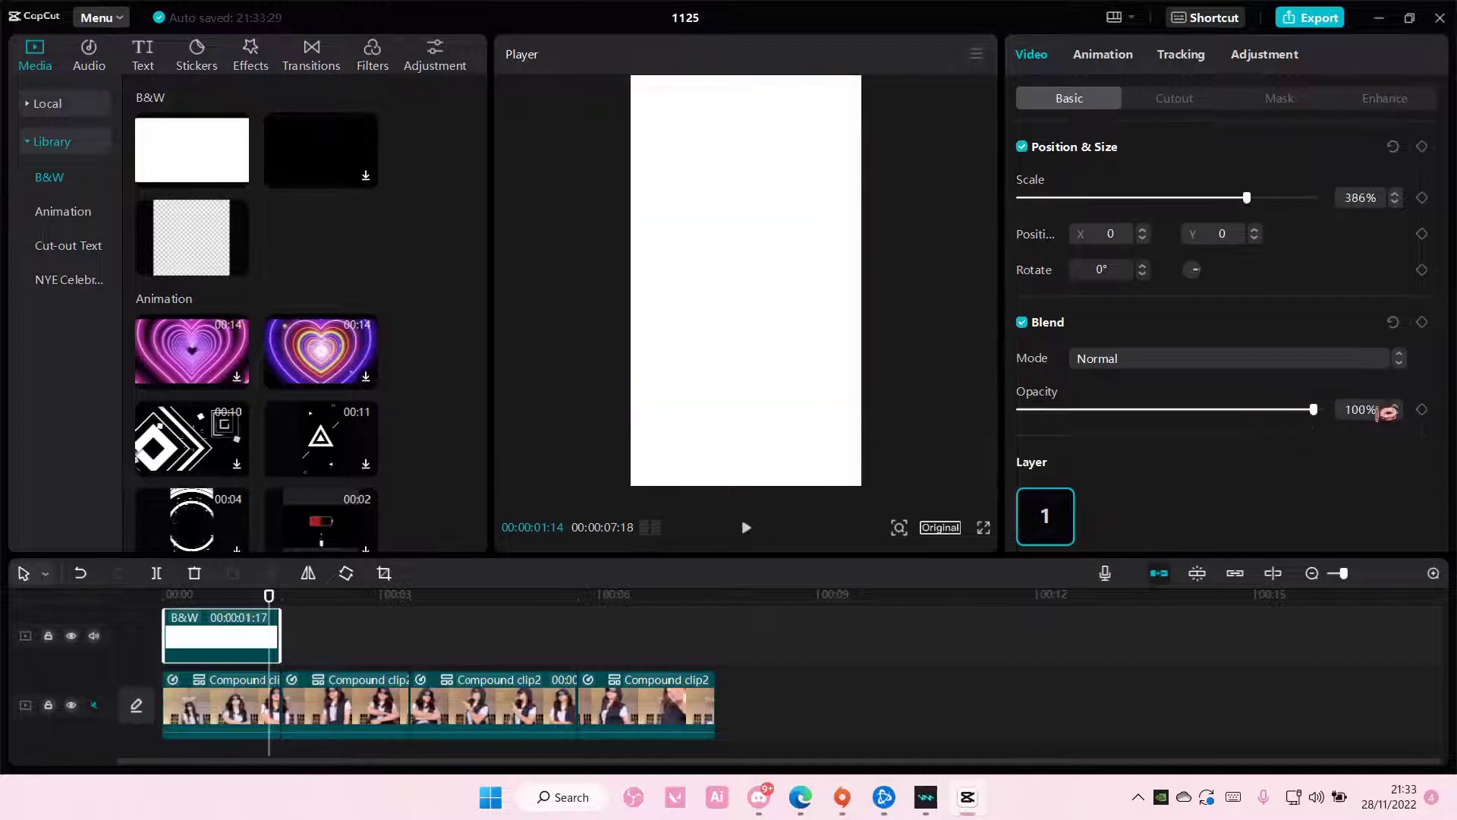
left_click(1266, 358)
left_click(1190, 486)
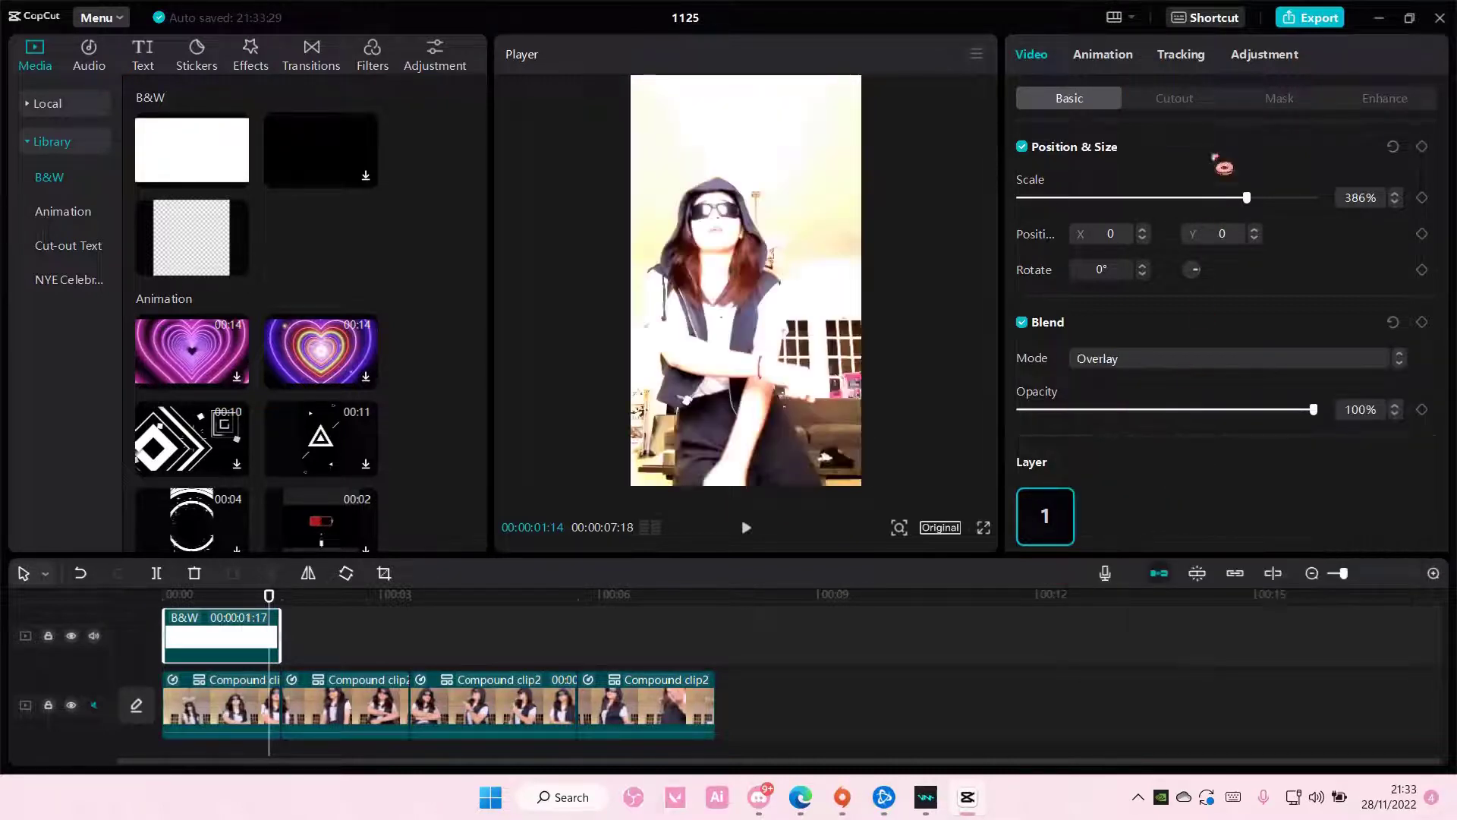
left_click(1102, 53)
left_click(1267, 166)
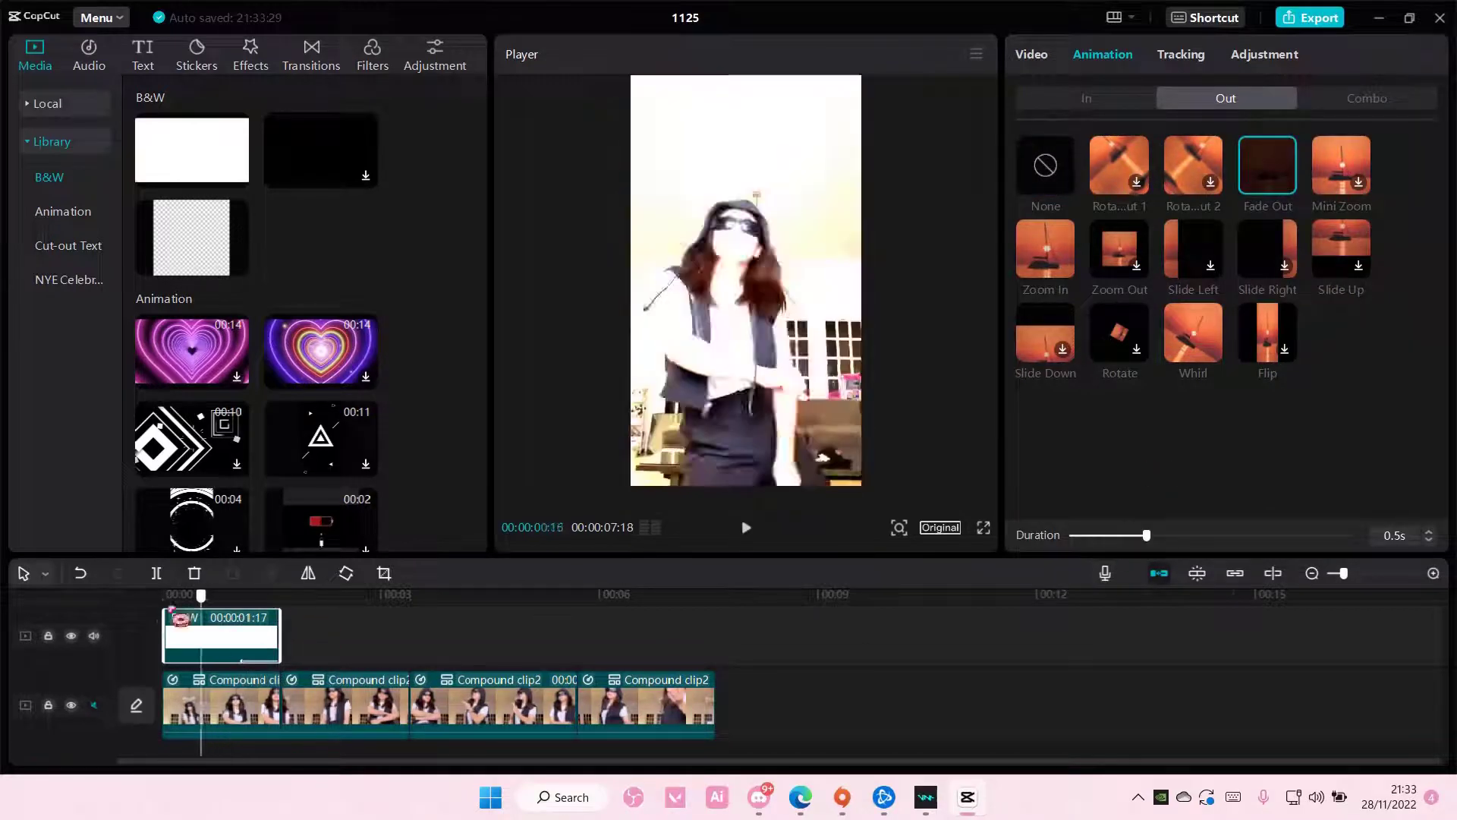
Step: Preview the flash and lengthen its fade-out to 1.6 seconds
left_click_drag(279, 597, 163, 597)
key("space")
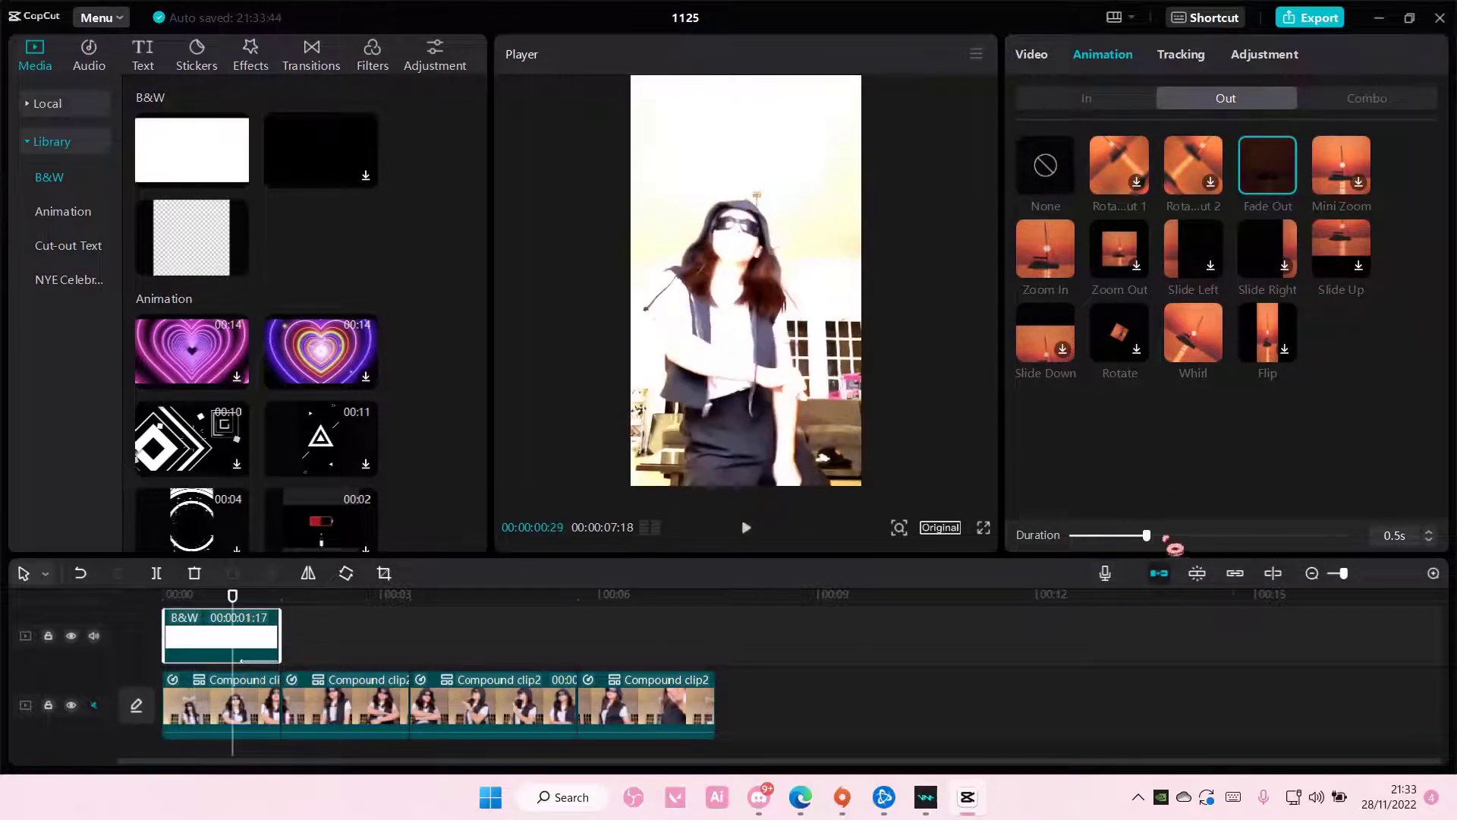
left_click_drag(1145, 535, 1341, 535)
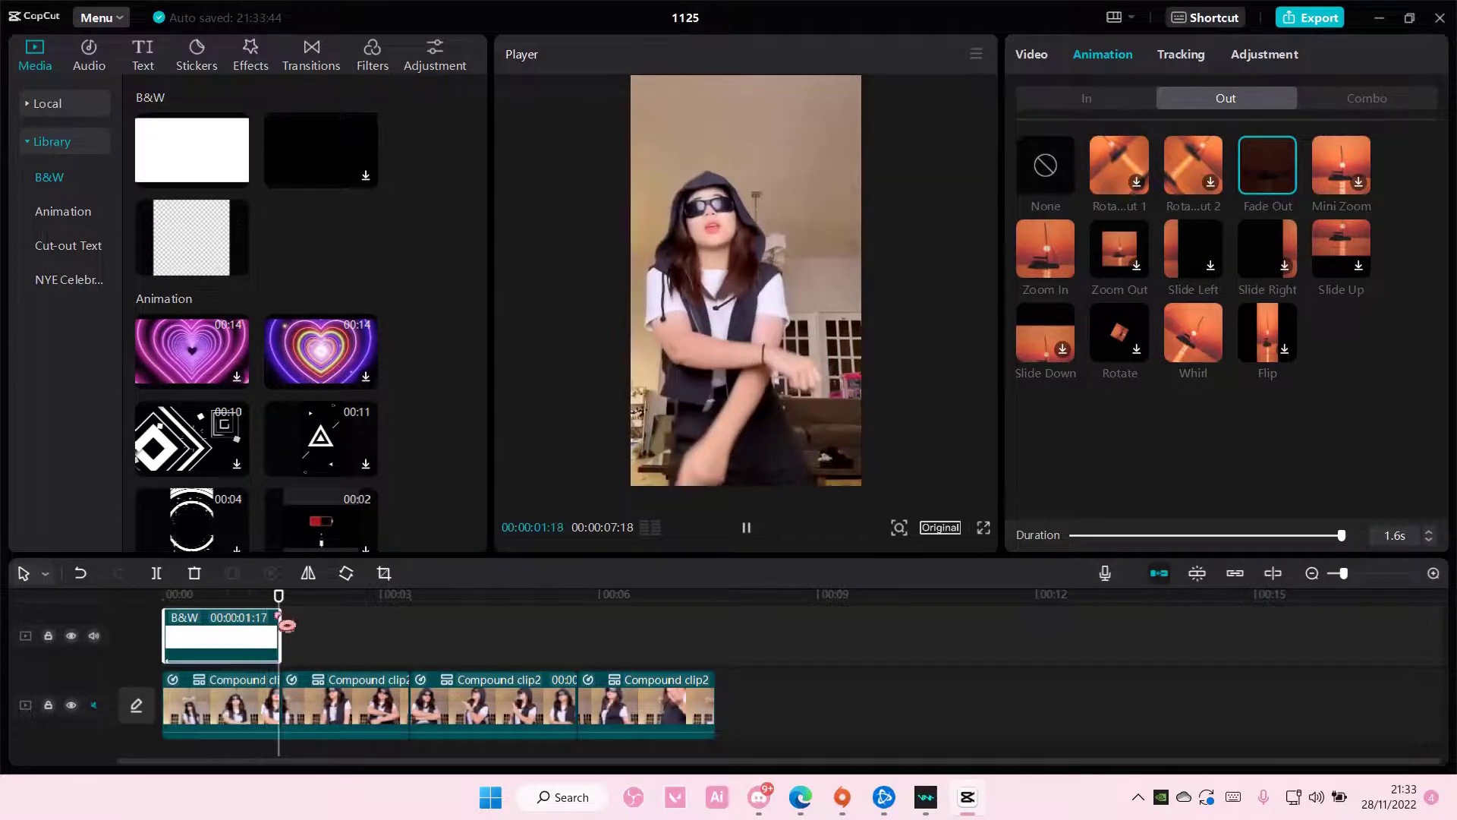
Step: Paste three more white clips, each stretched to span its cut section through the video's end
key("ctrl+c")
key("ctrl+v")
left_click_drag(394, 638, 404, 637)
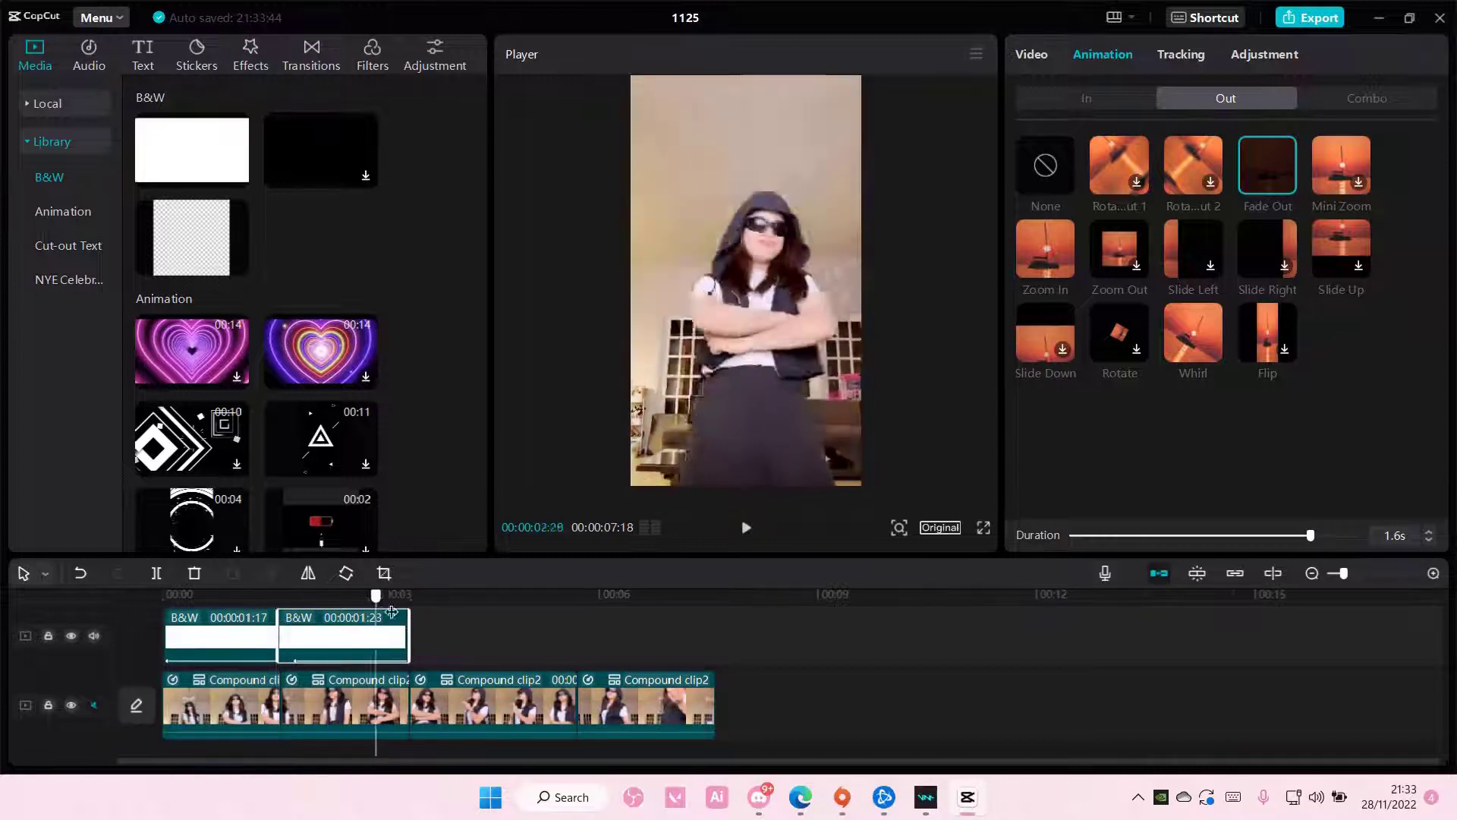
left_click(412, 598)
key("ctrl+v")
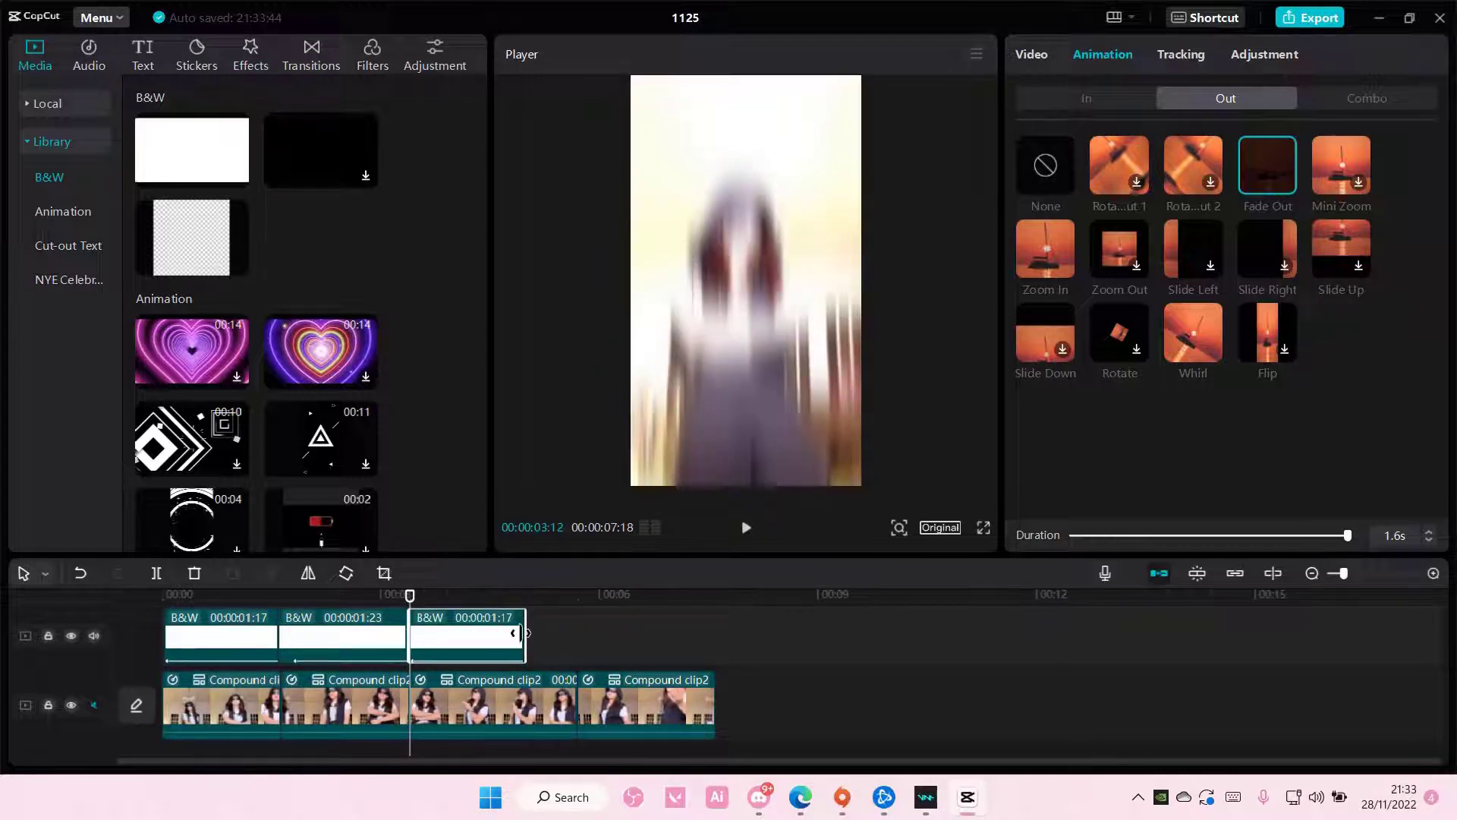
left_click_drag(518, 634, 569, 638)
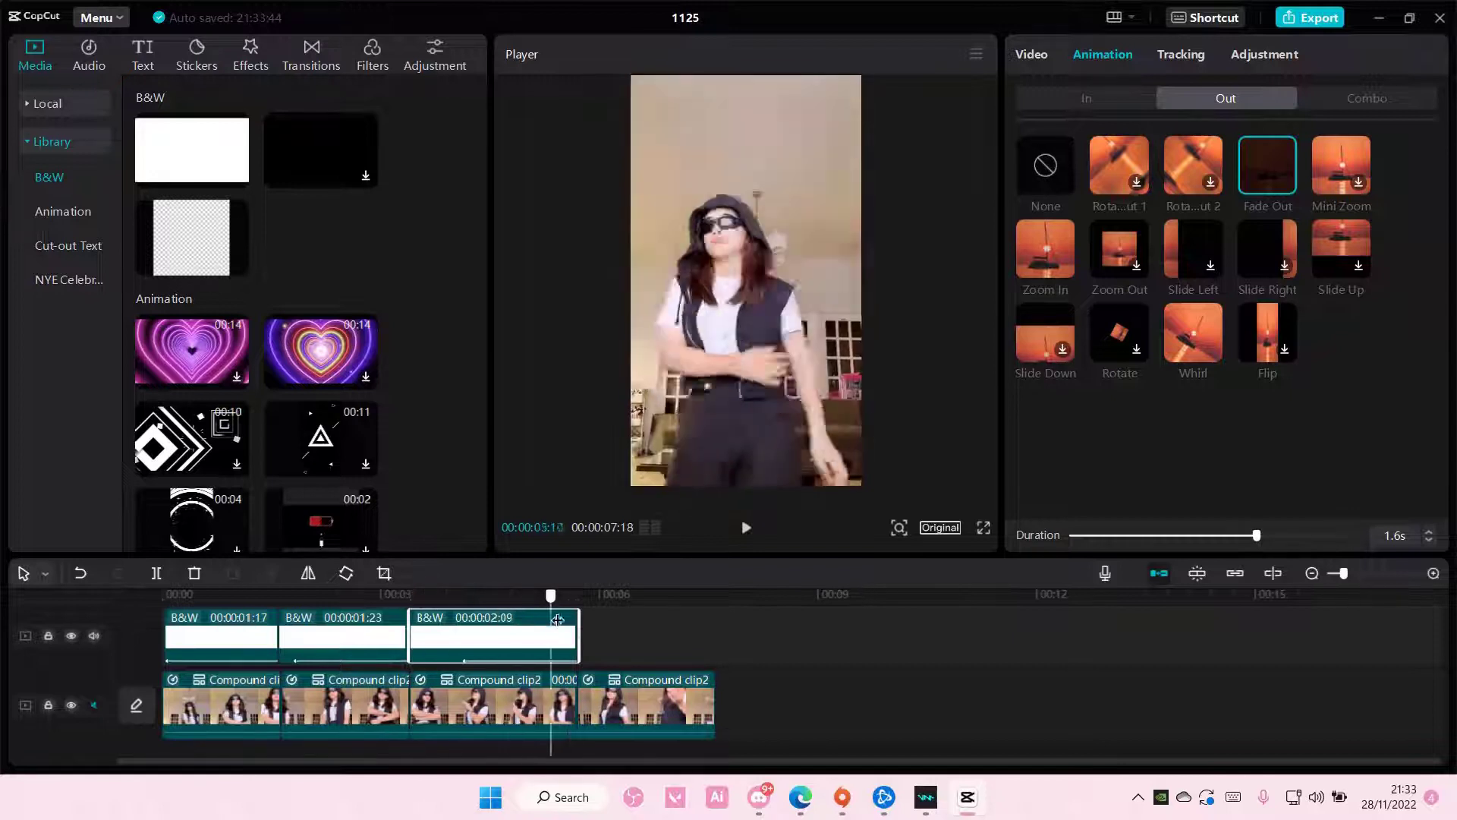
left_click(578, 598)
key("ctrl+v")
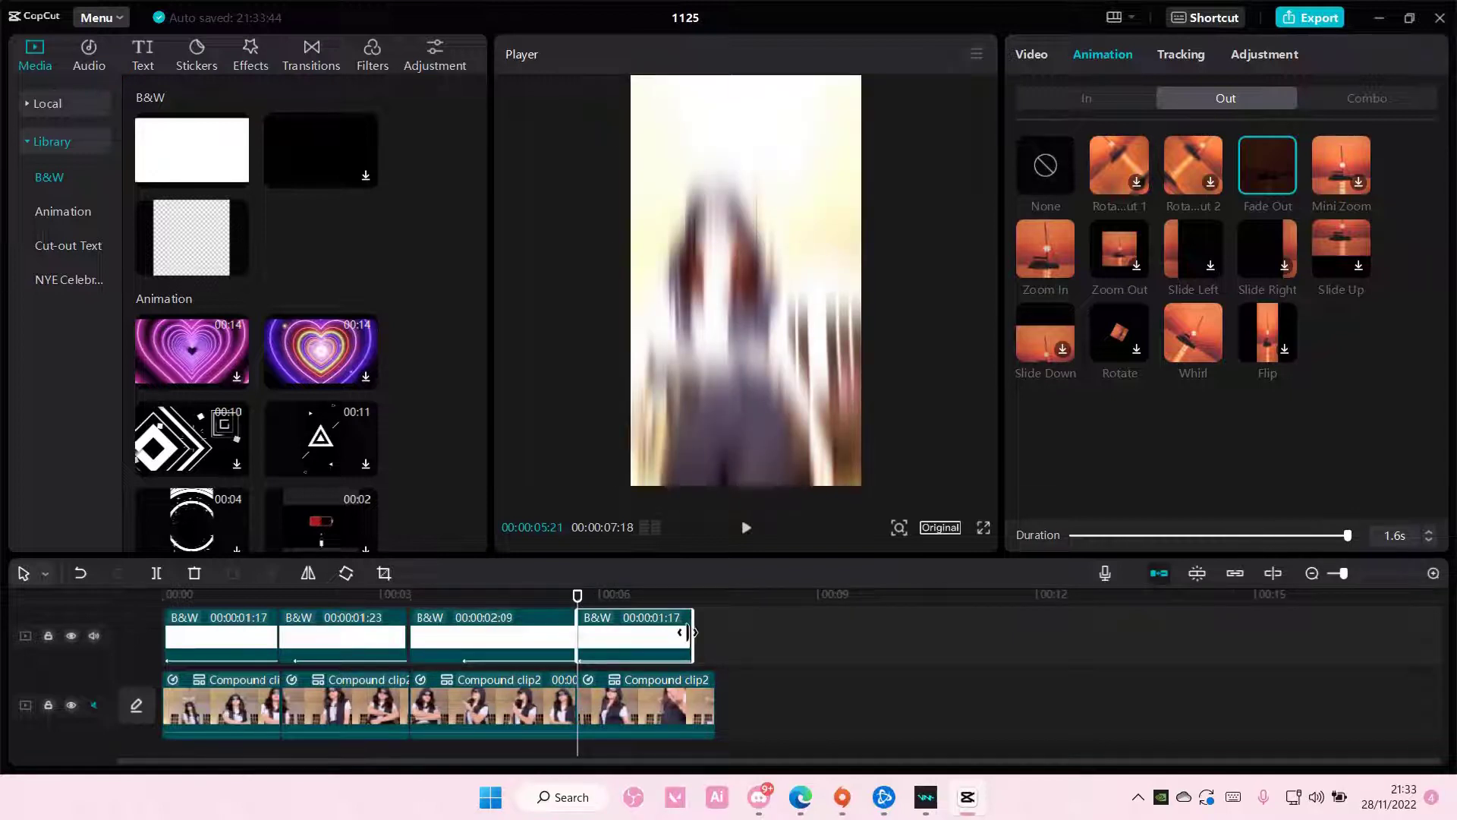
left_click_drag(681, 633, 696, 636)
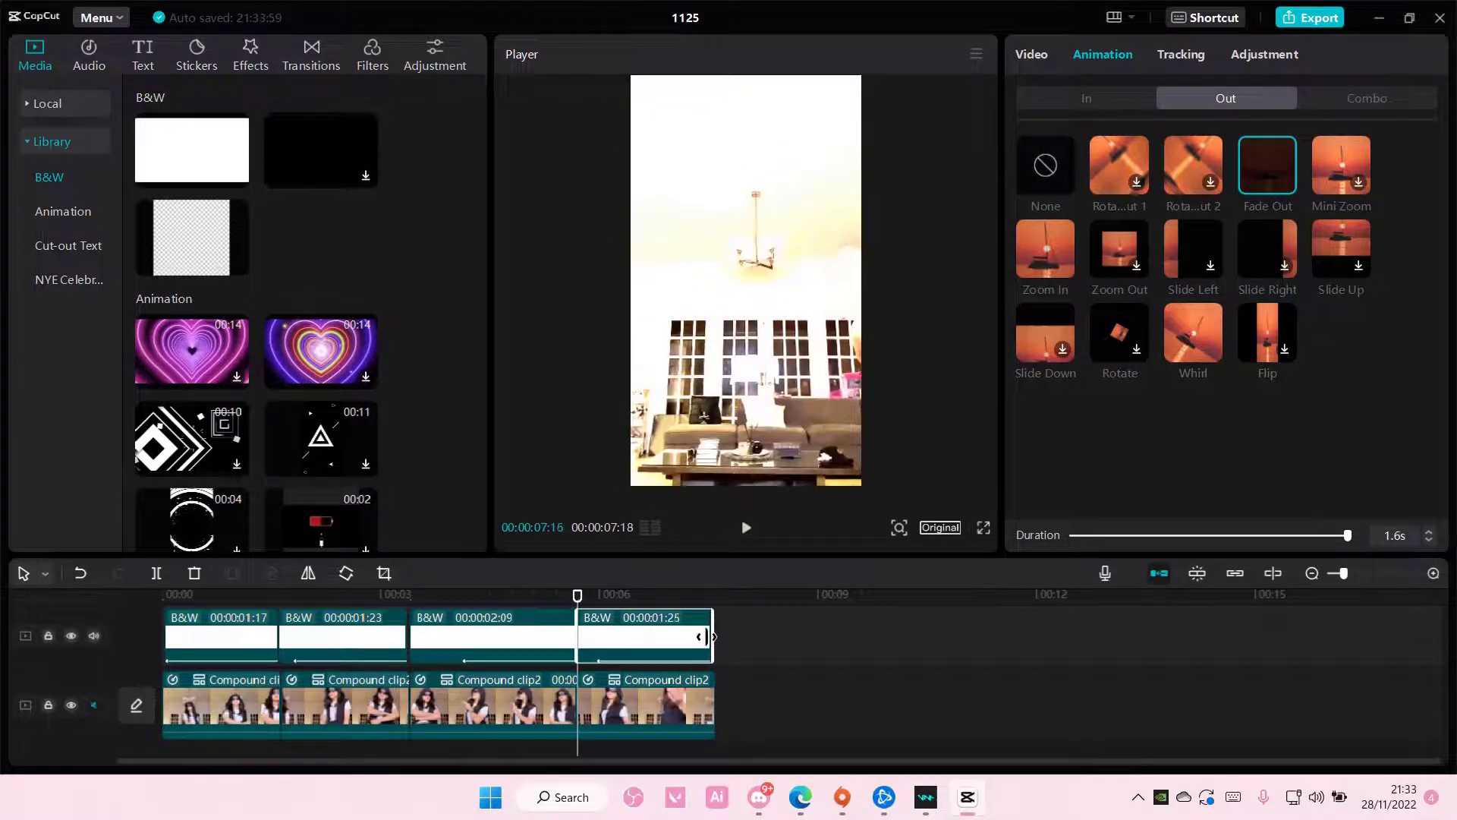
Step: Play back the flashes and lengthen the second white clip's fade-out to 1.8 seconds
key("space")
left_click(577, 598)
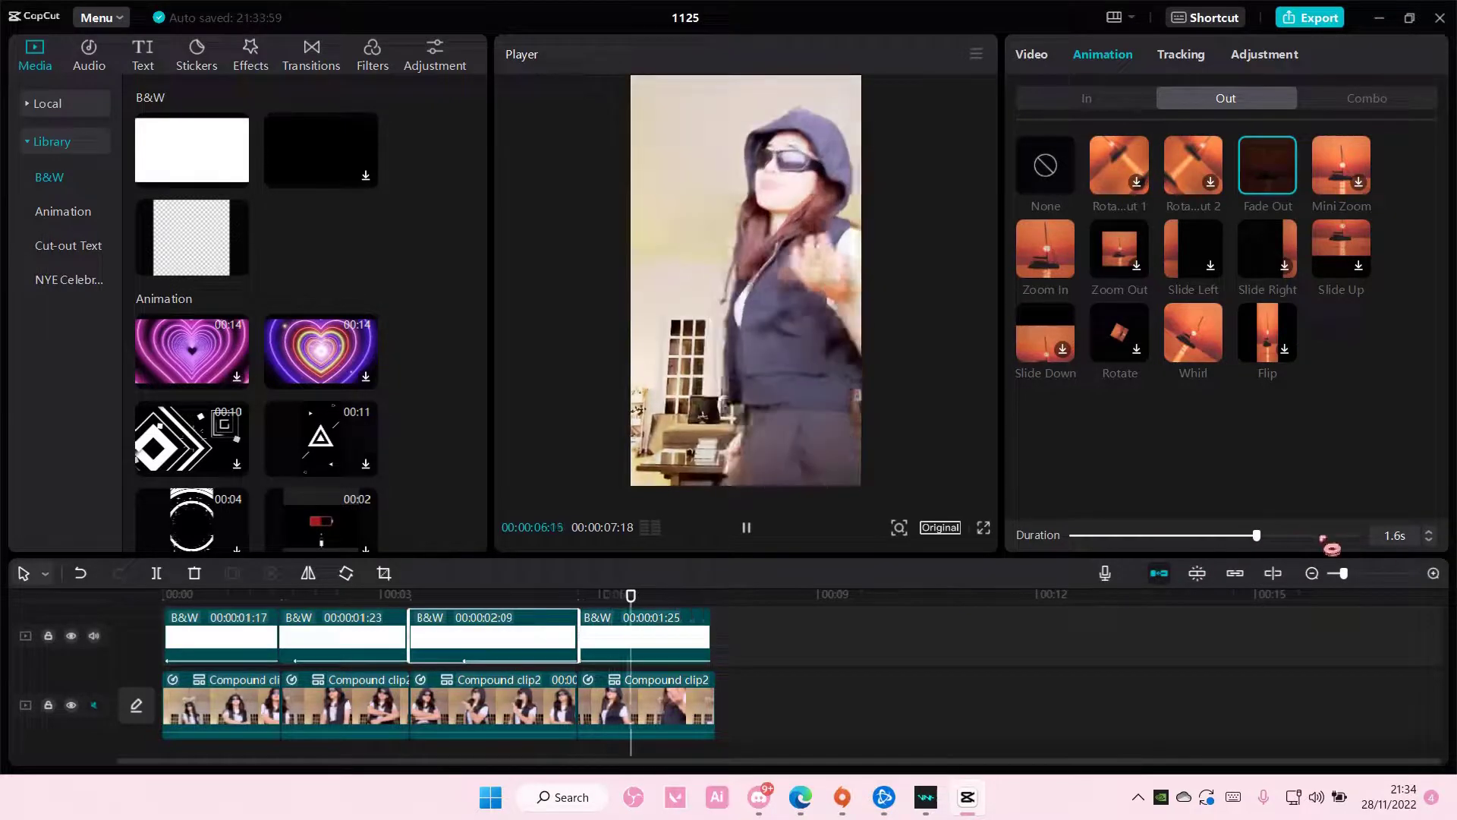
left_click(381, 633)
left_click_drag(1256, 535, 1346, 535)
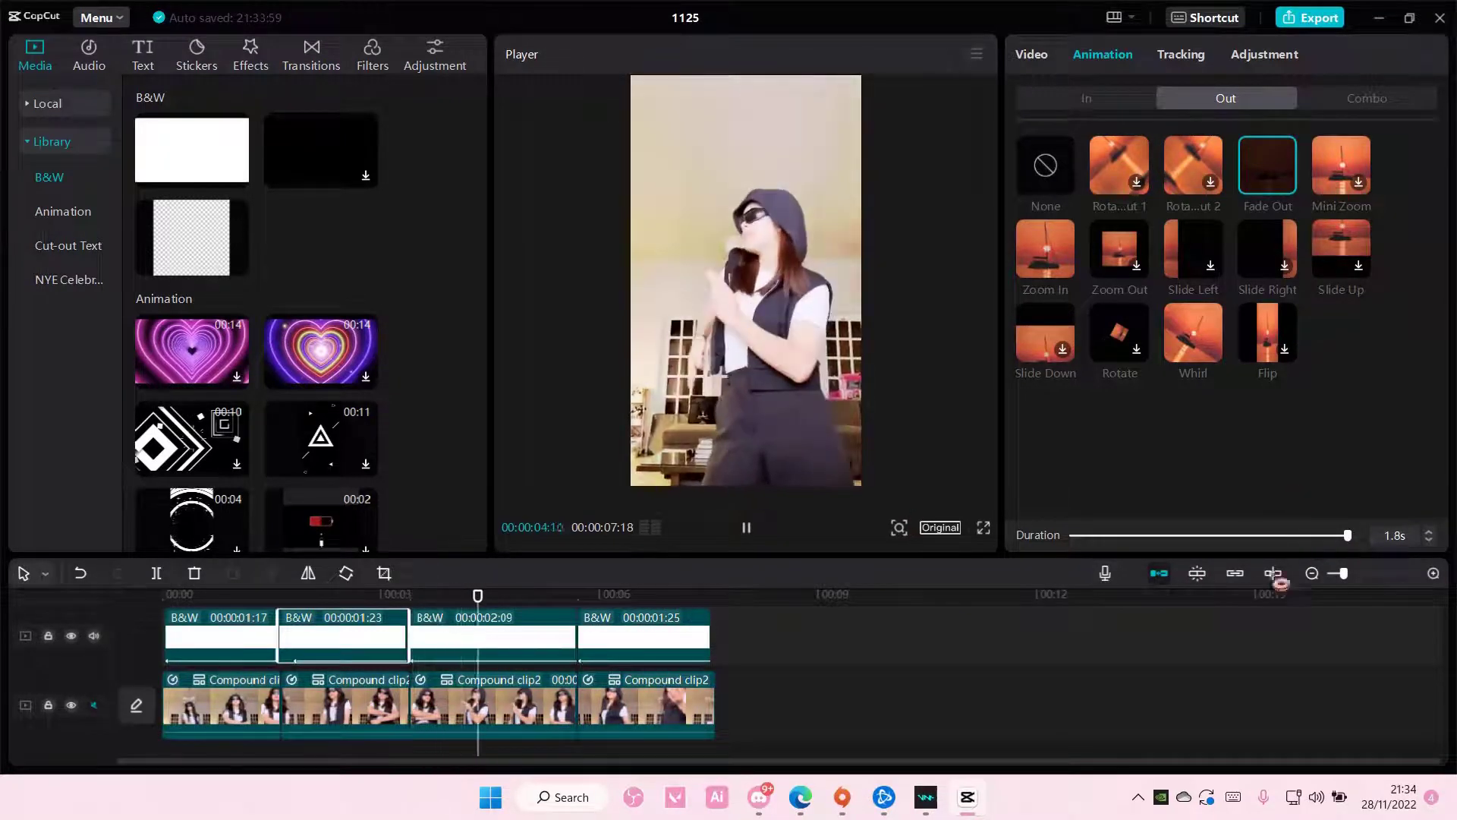
left_click(311, 596)
left_click(168, 595)
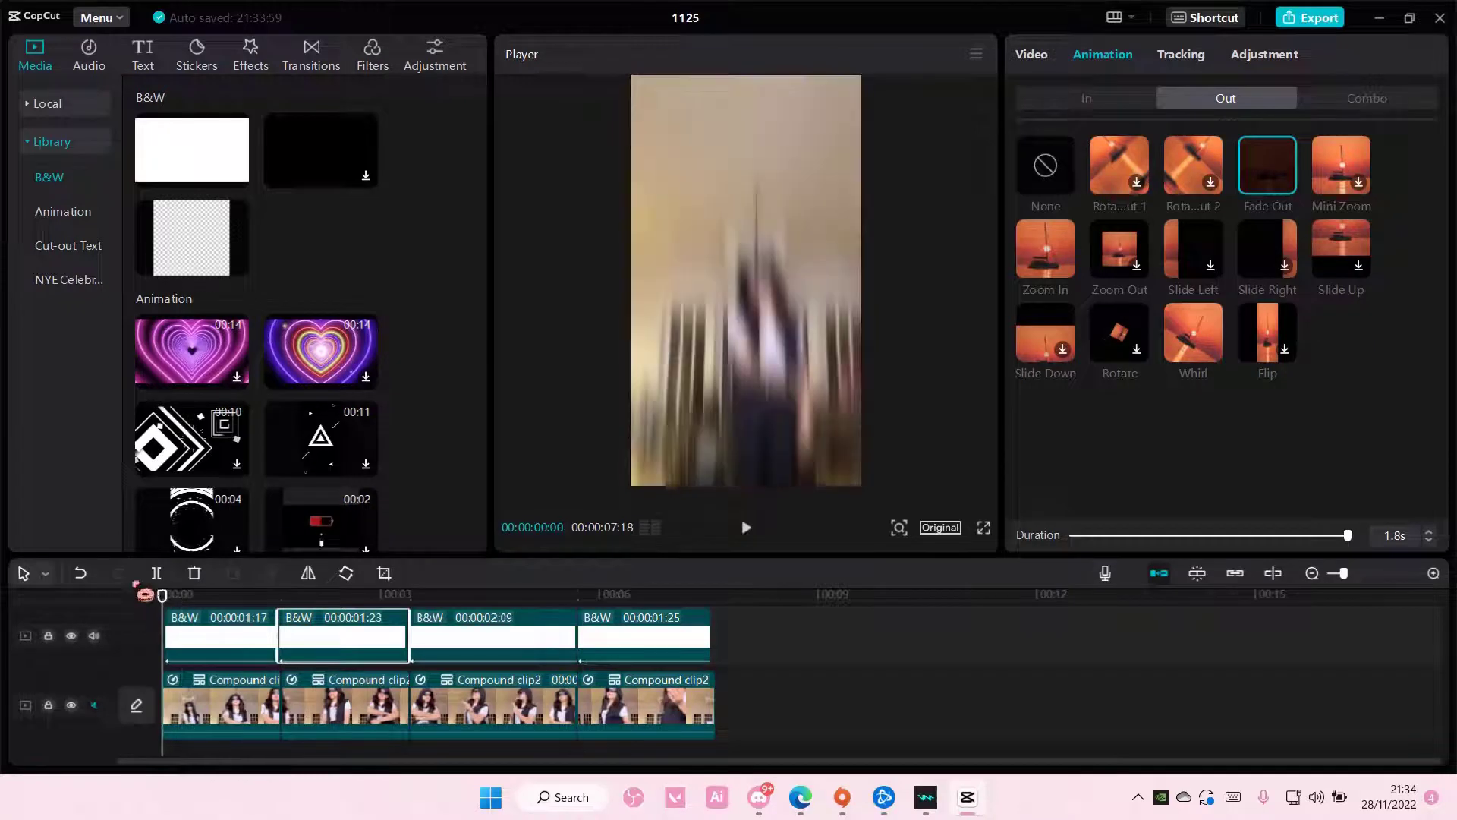
key("space")
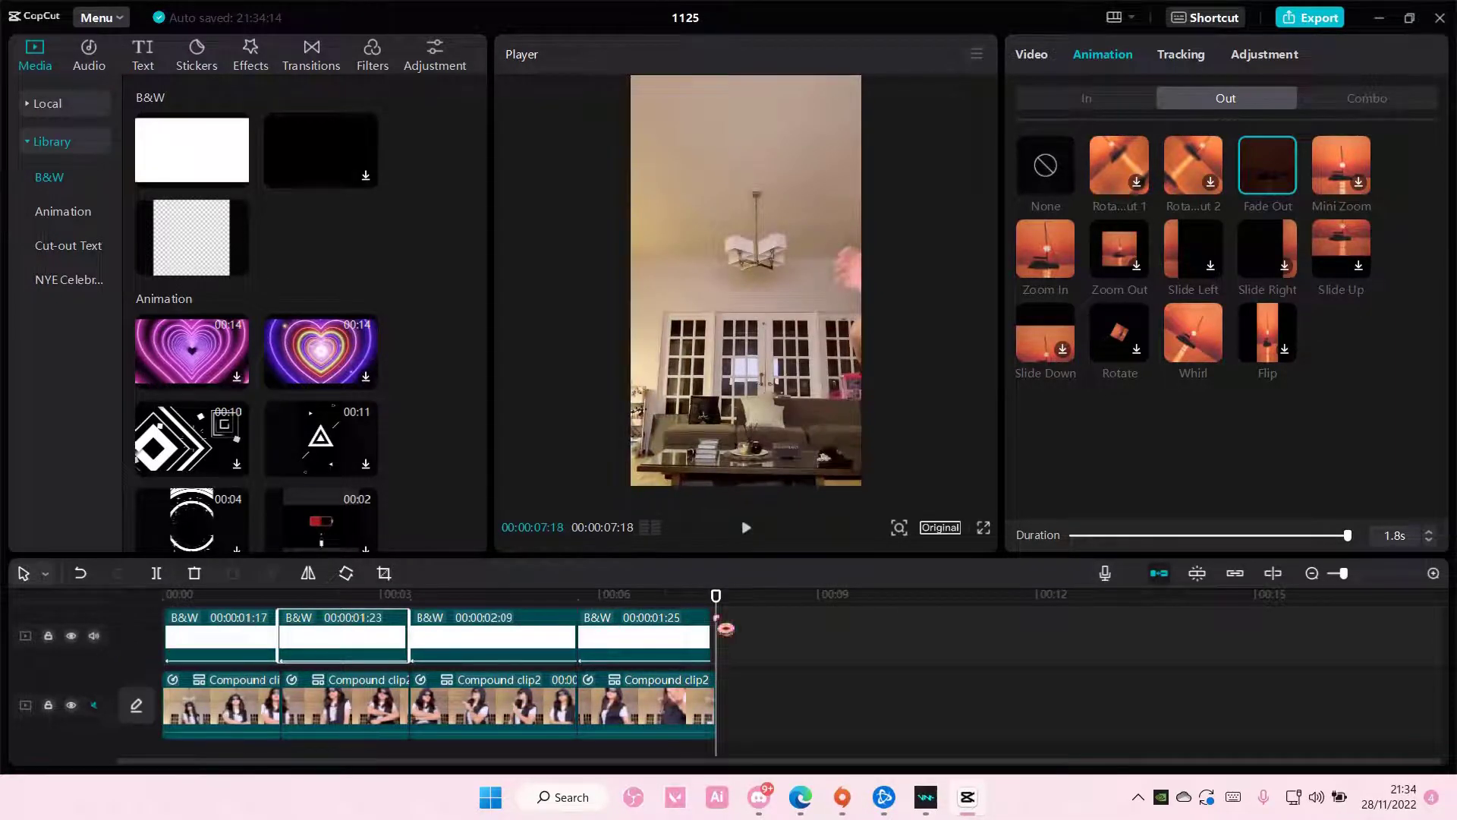
key("space")
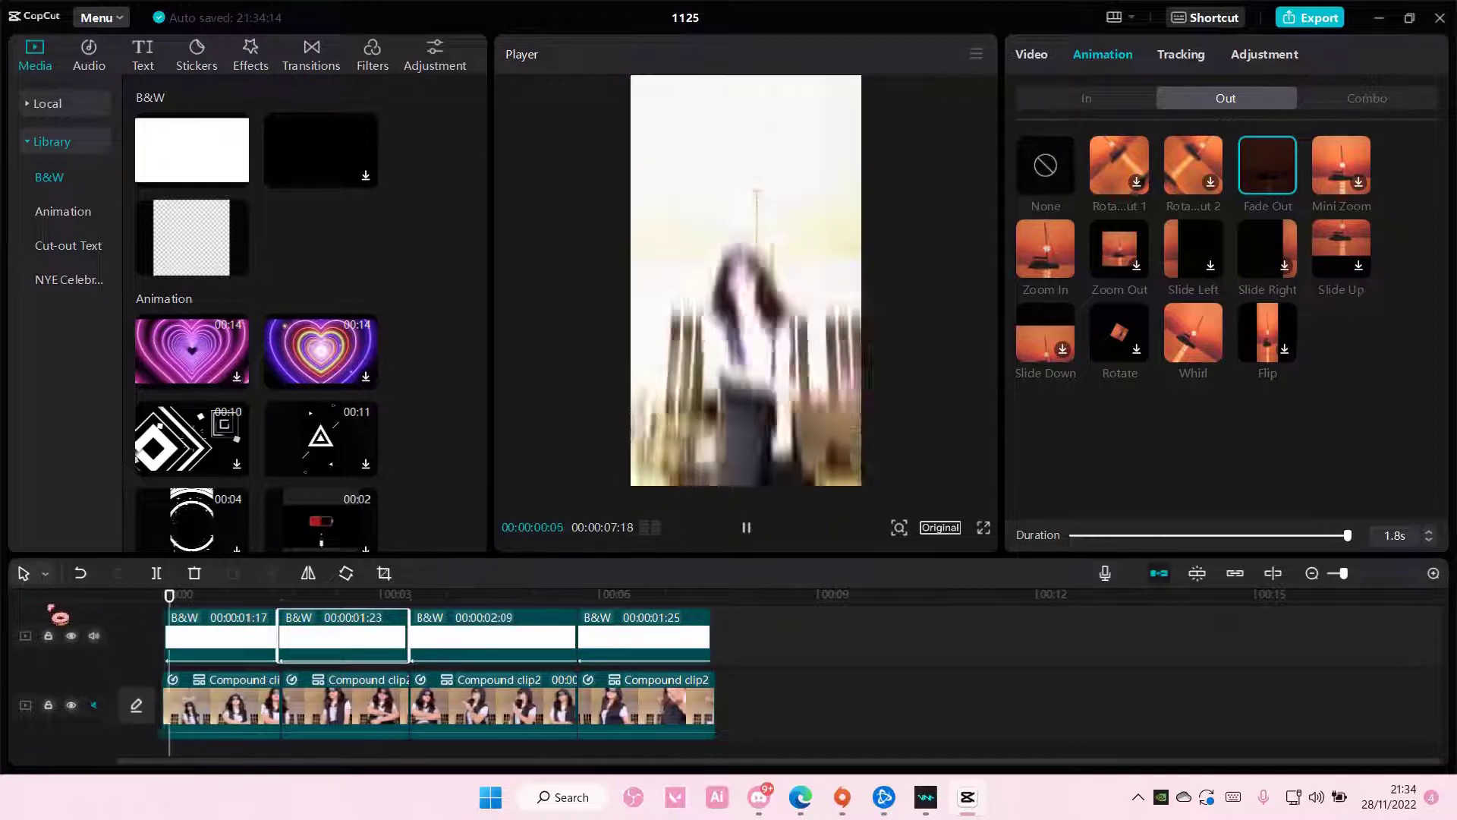